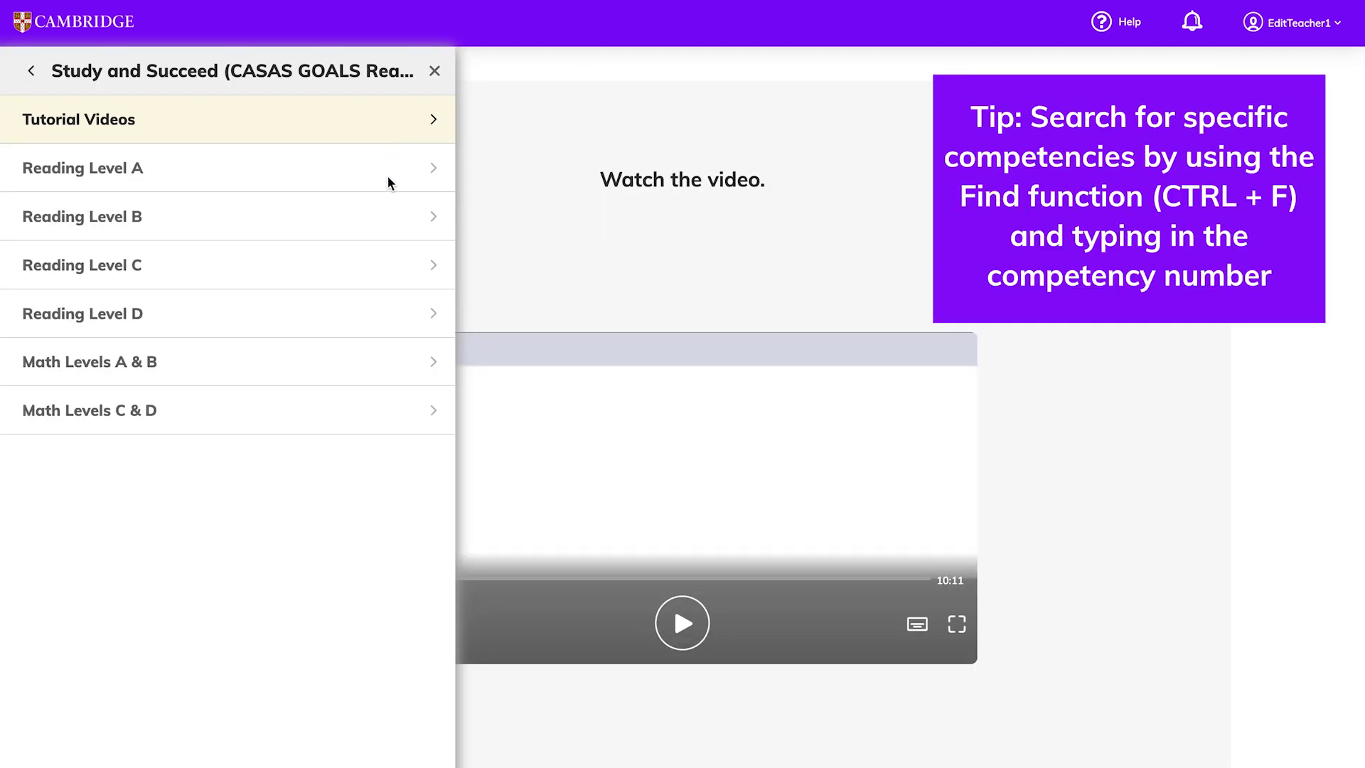
# Step: Open Reading Level B's 2.3 Using Context Clues lesson and answer the practice question with asthma
pyautogui.click(380, 218)
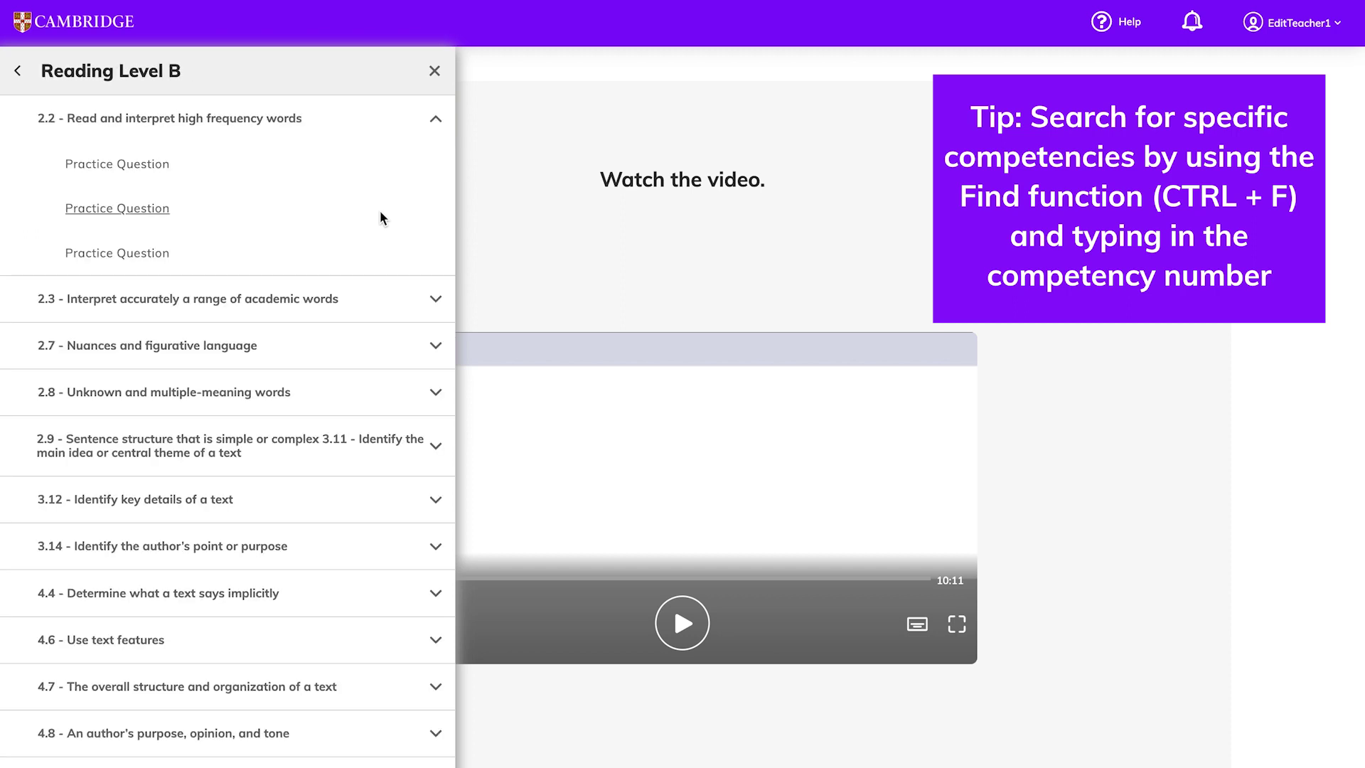
pyautogui.click(387, 299)
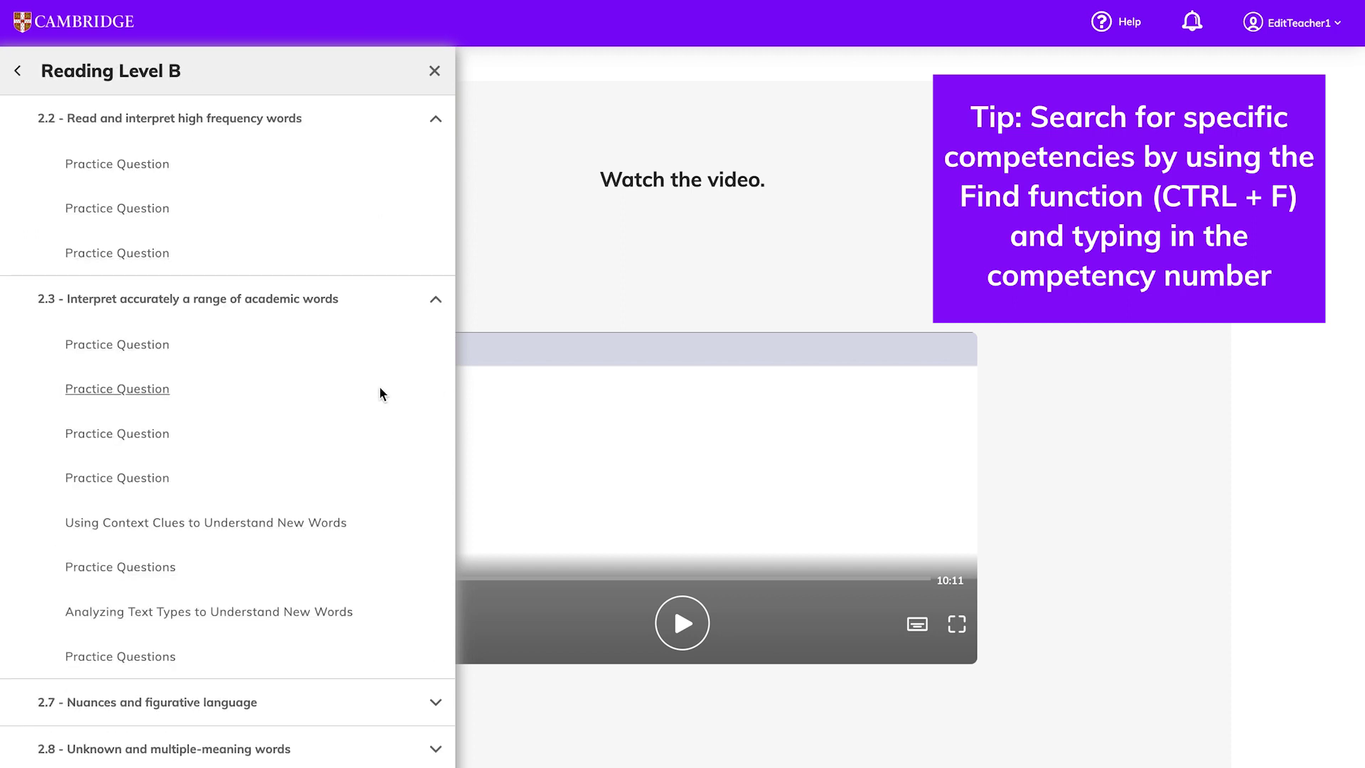
pyautogui.scroll(-1, 381, 393)
pyautogui.scroll(-1, 381, 393)
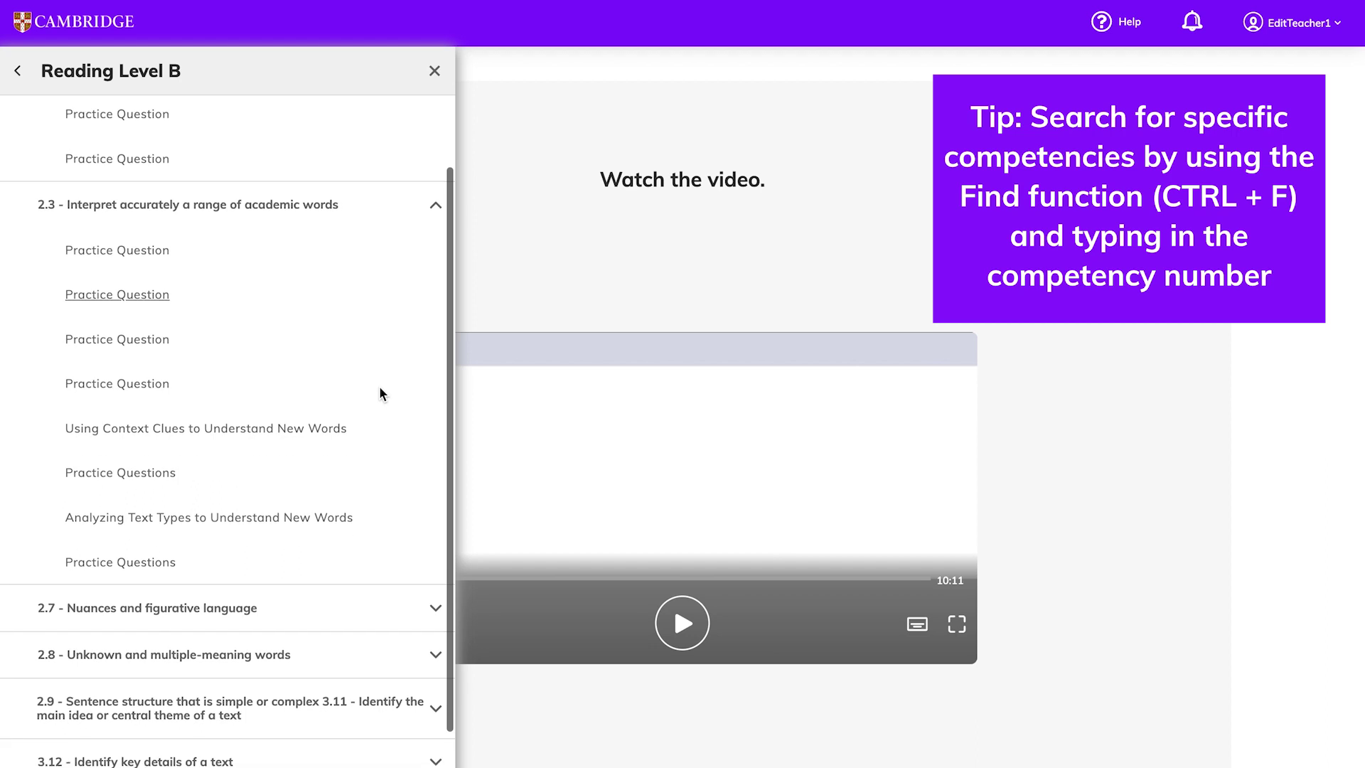
pyautogui.click(342, 424)
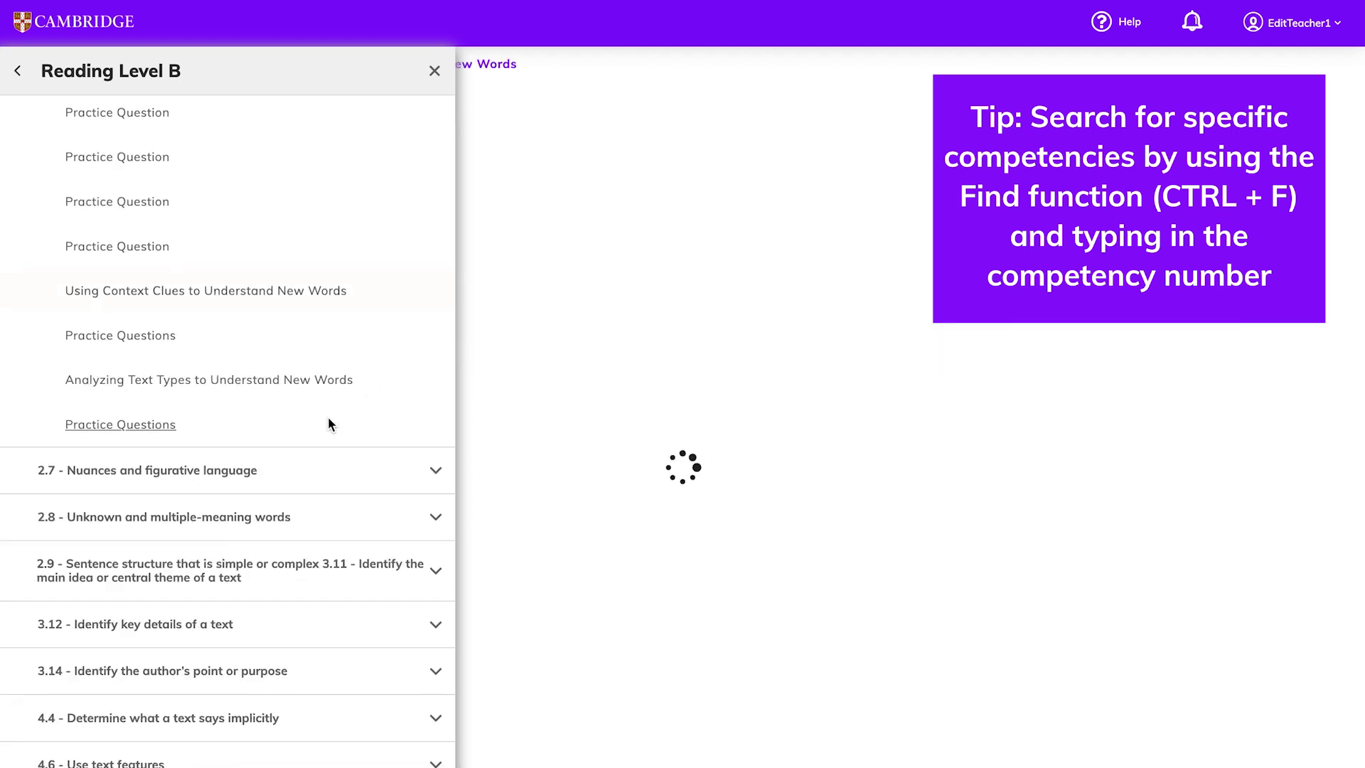
pyautogui.click(430, 70)
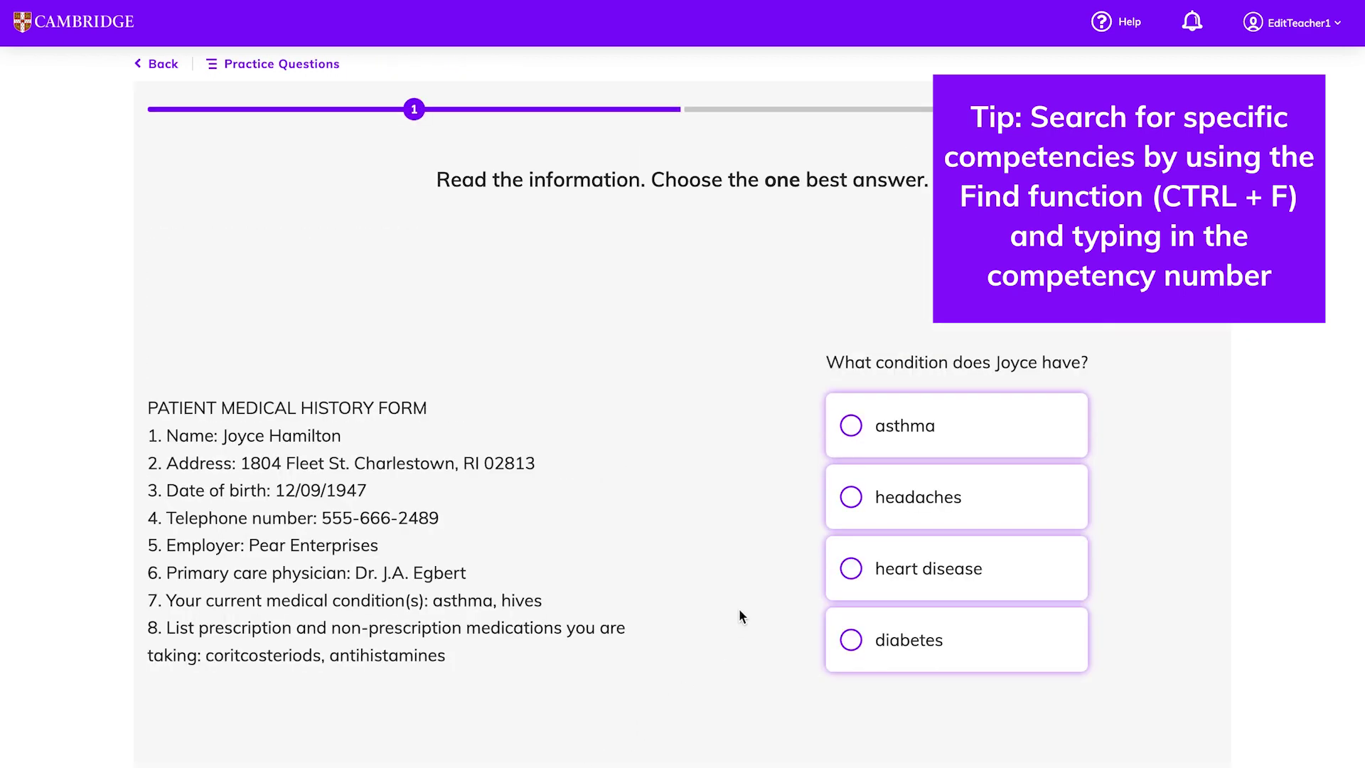
pyautogui.click(851, 436)
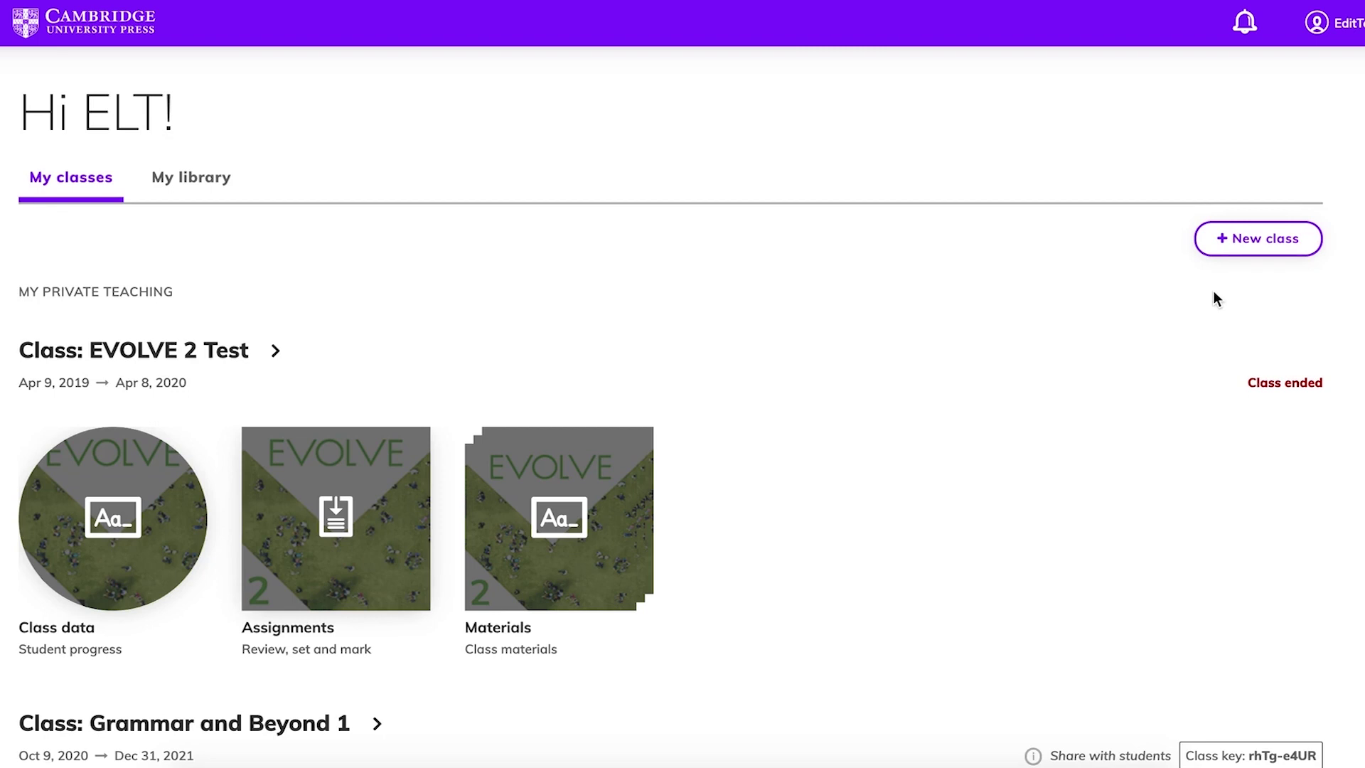
# Step: Begin a new class and work through its start and end date calendars
pyautogui.click(1239, 252)
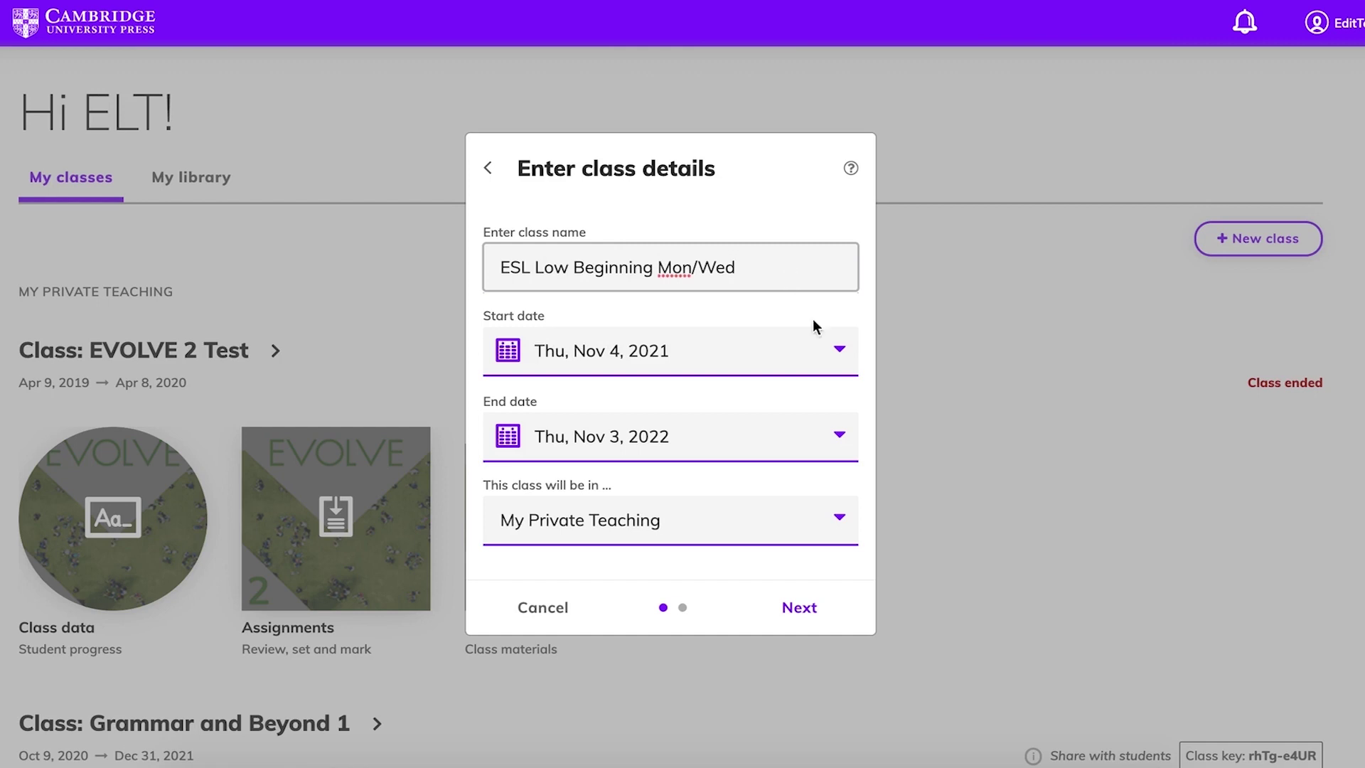
pyautogui.click(832, 354)
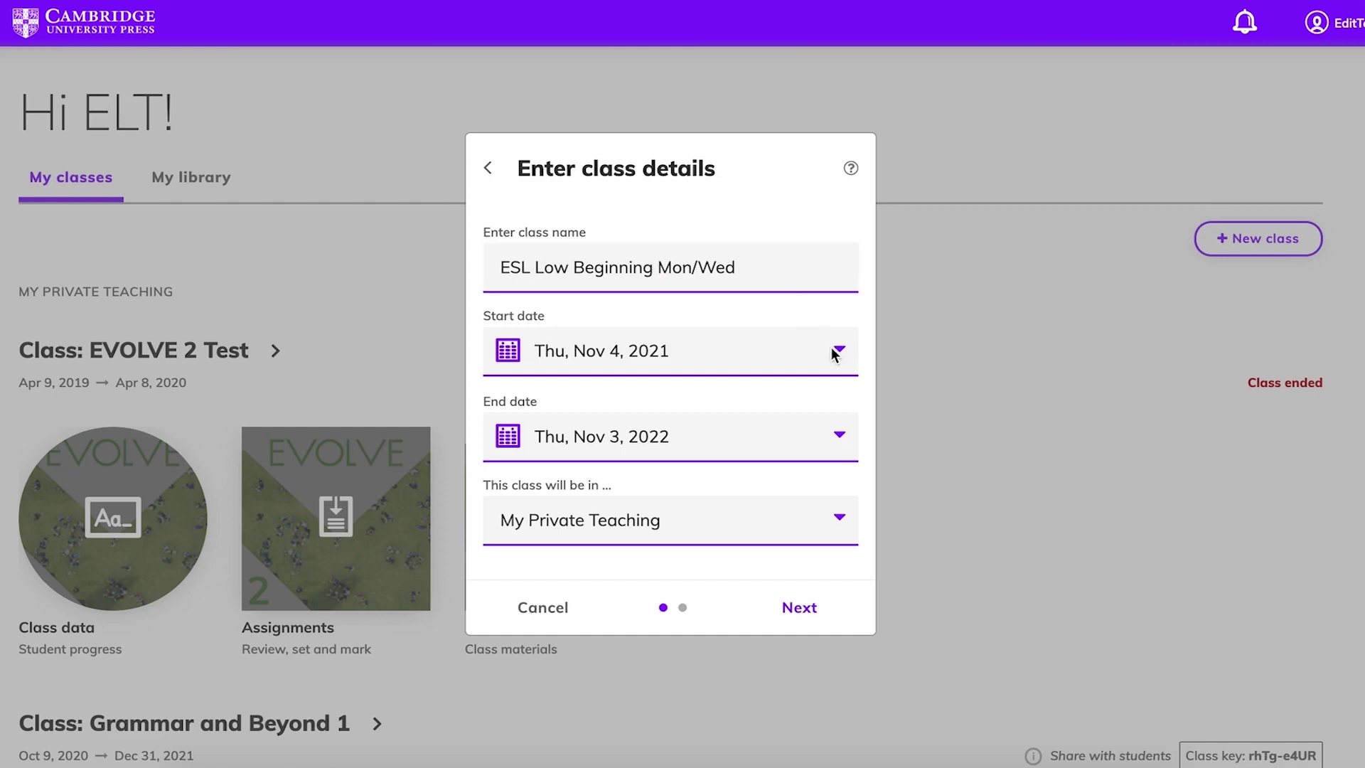
pyautogui.click(834, 354)
pyautogui.click(839, 439)
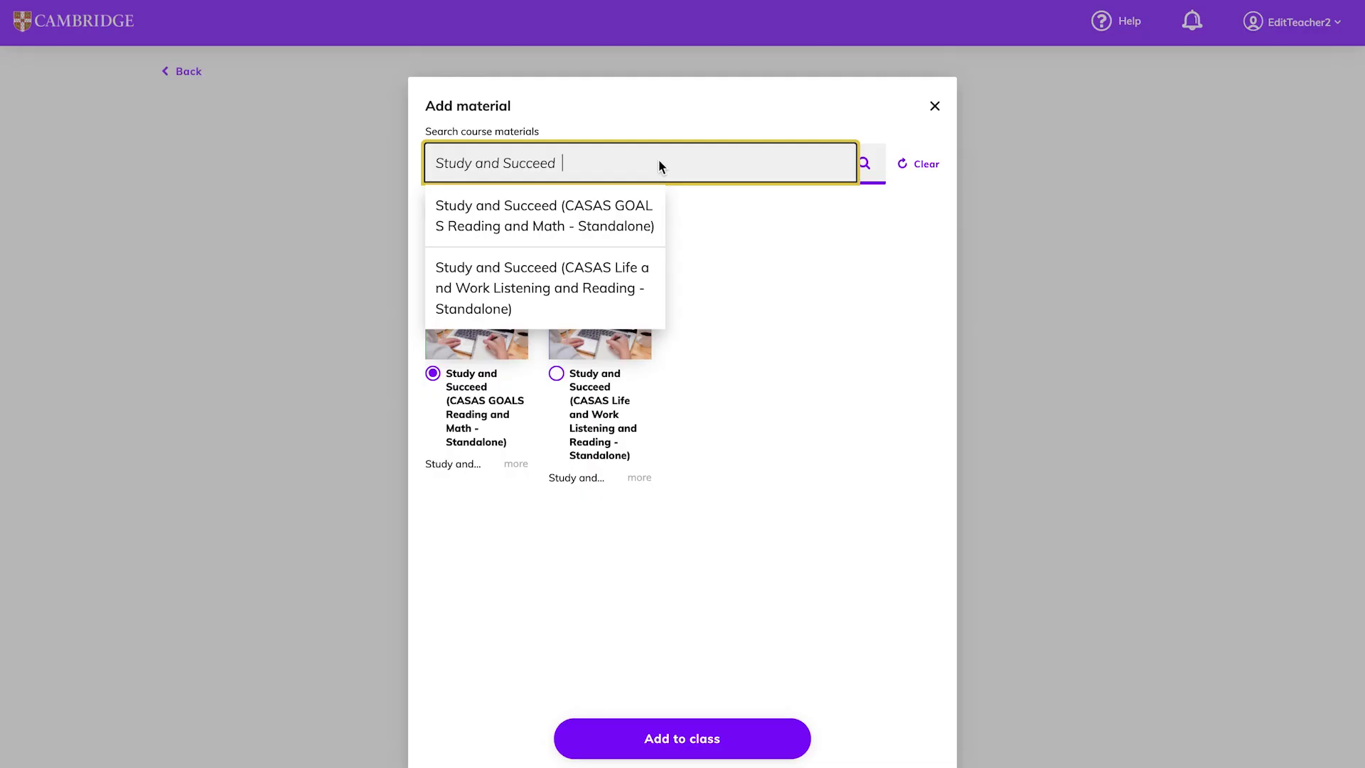
# Step: Add CASAS GOALS Reading and Math - Standalone to the class and finish it
pyautogui.click(644, 215)
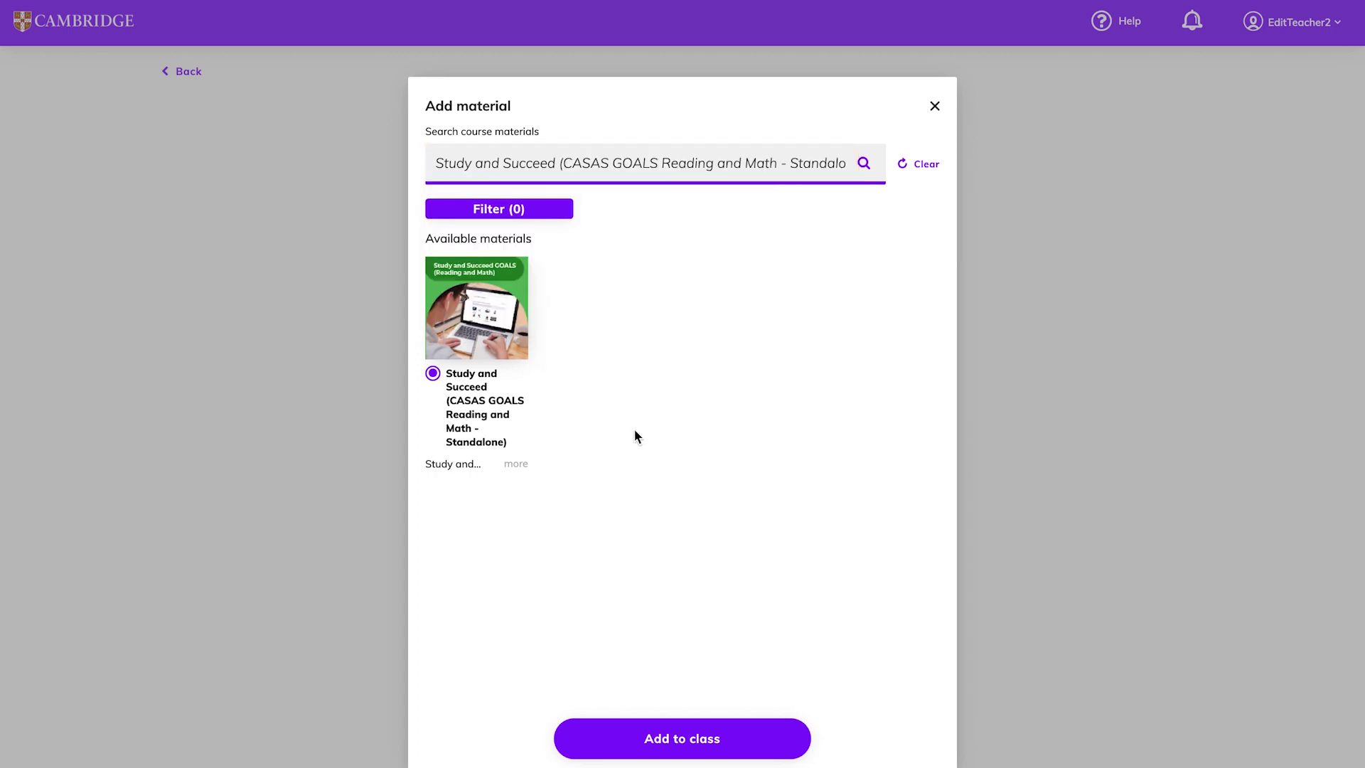
pyautogui.click(622, 736)
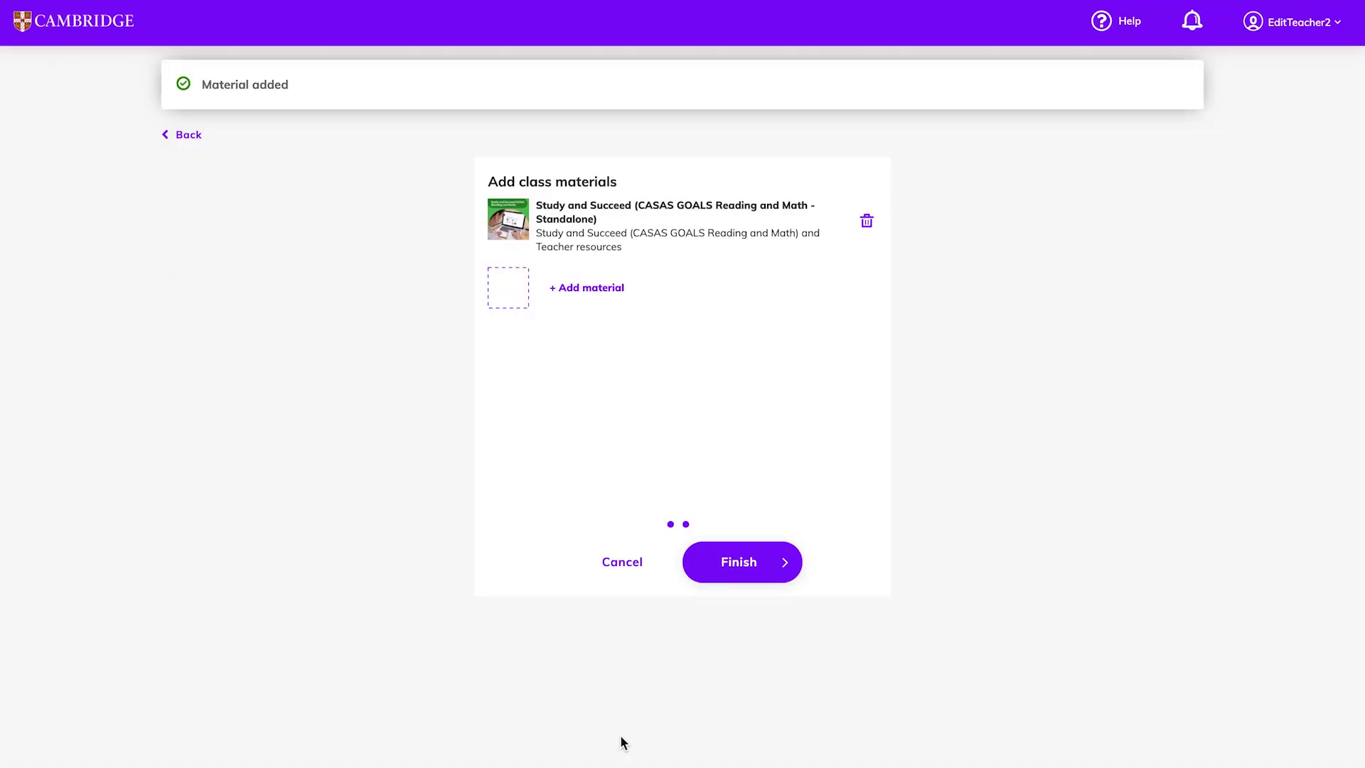
pyautogui.click(738, 561)
pyautogui.click(826, 207)
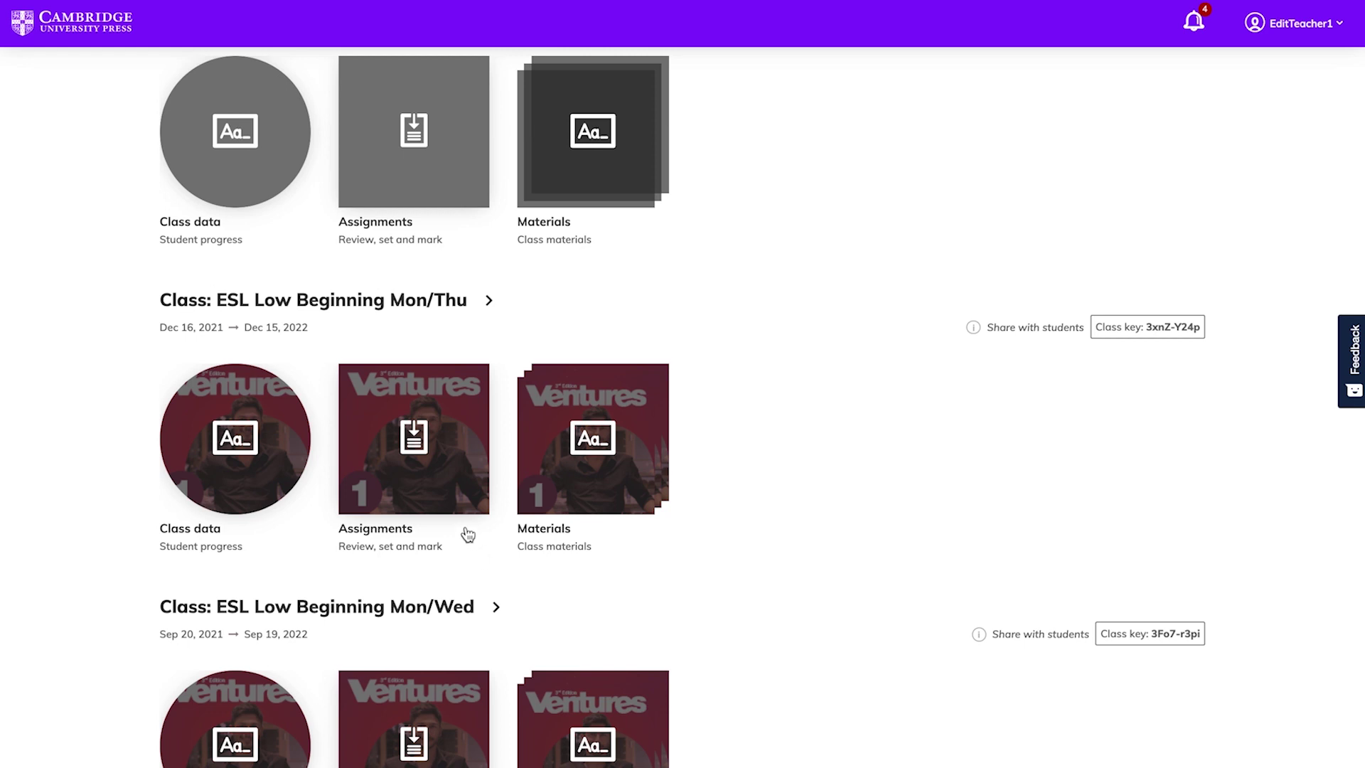
# Step: Start a Mon/Thu class assignment with two Life and Work Listening lessons plus Read about housing and rooms
pyautogui.click(453, 510)
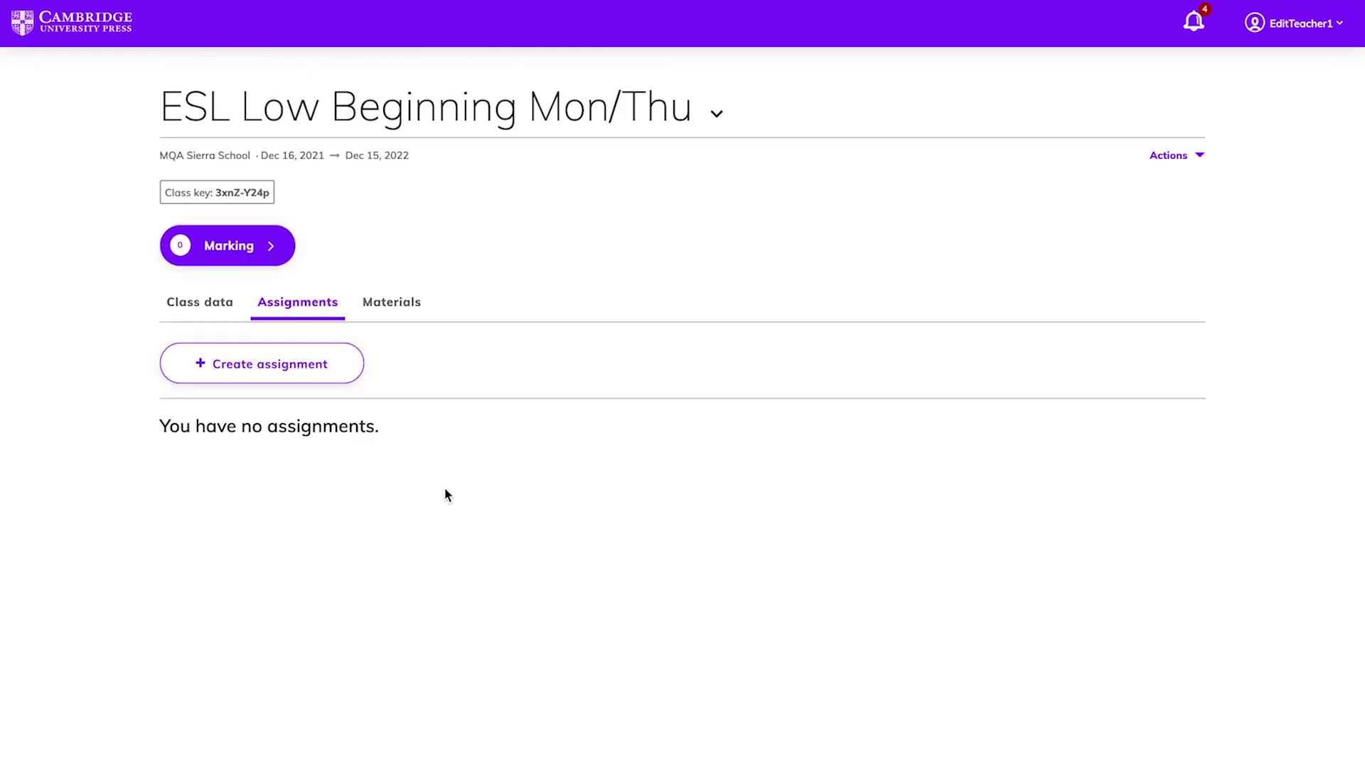
pyautogui.click(356, 372)
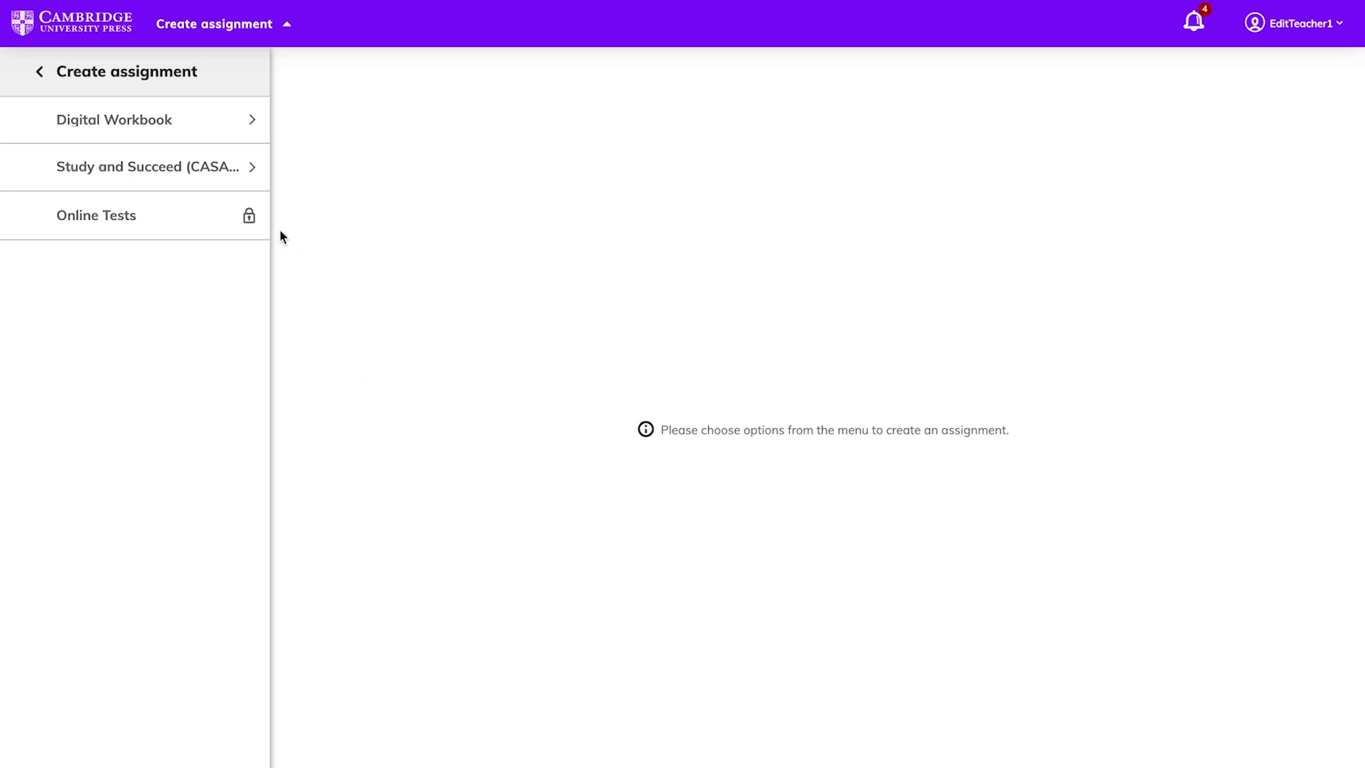
pyautogui.click(252, 175)
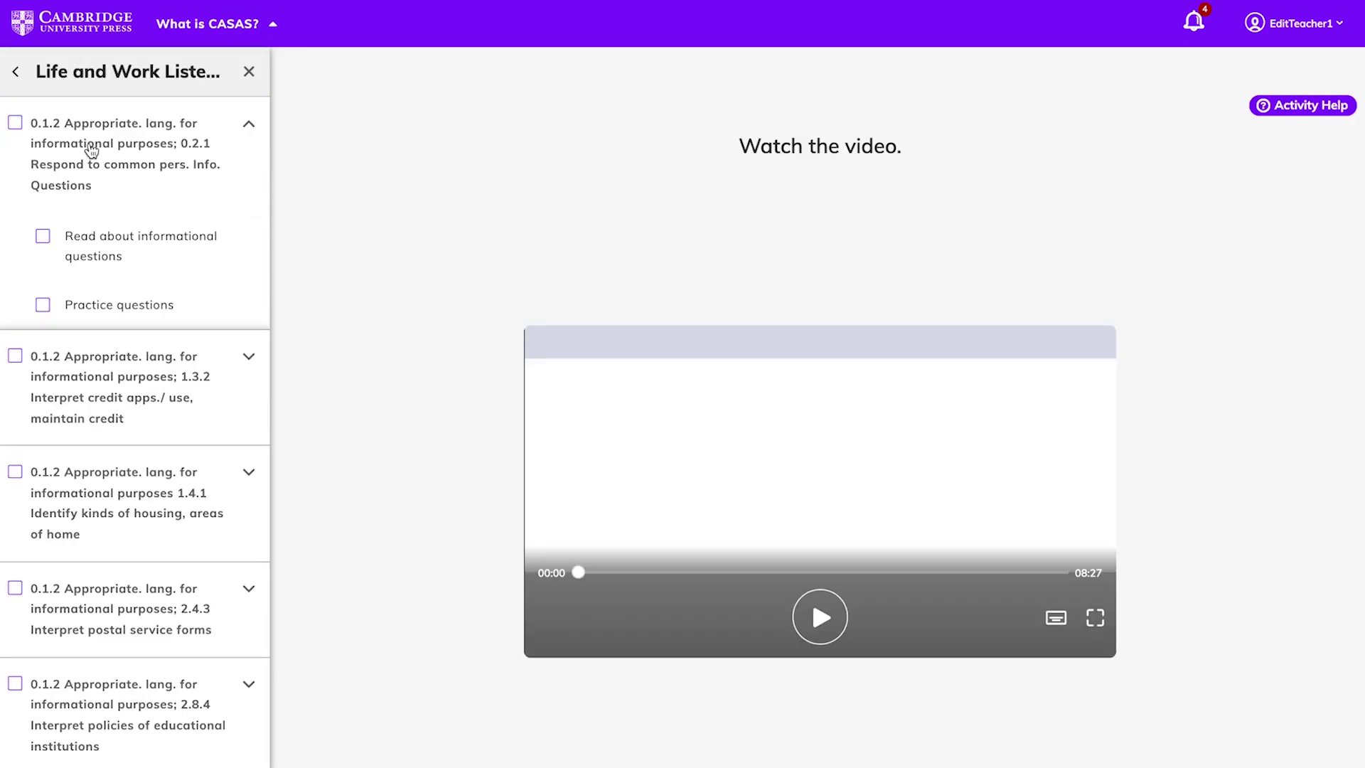
pyautogui.click(15, 123)
pyautogui.click(16, 357)
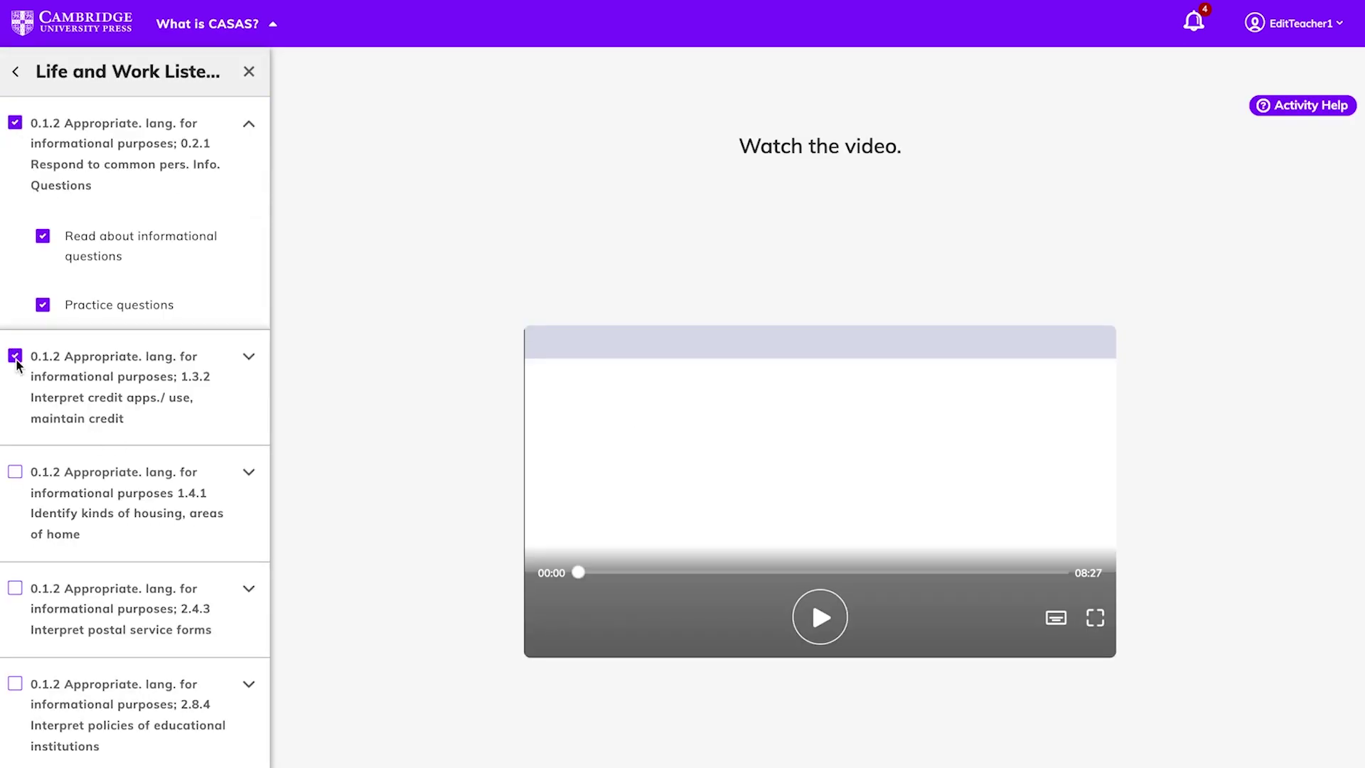
pyautogui.click(66, 480)
pyautogui.click(42, 588)
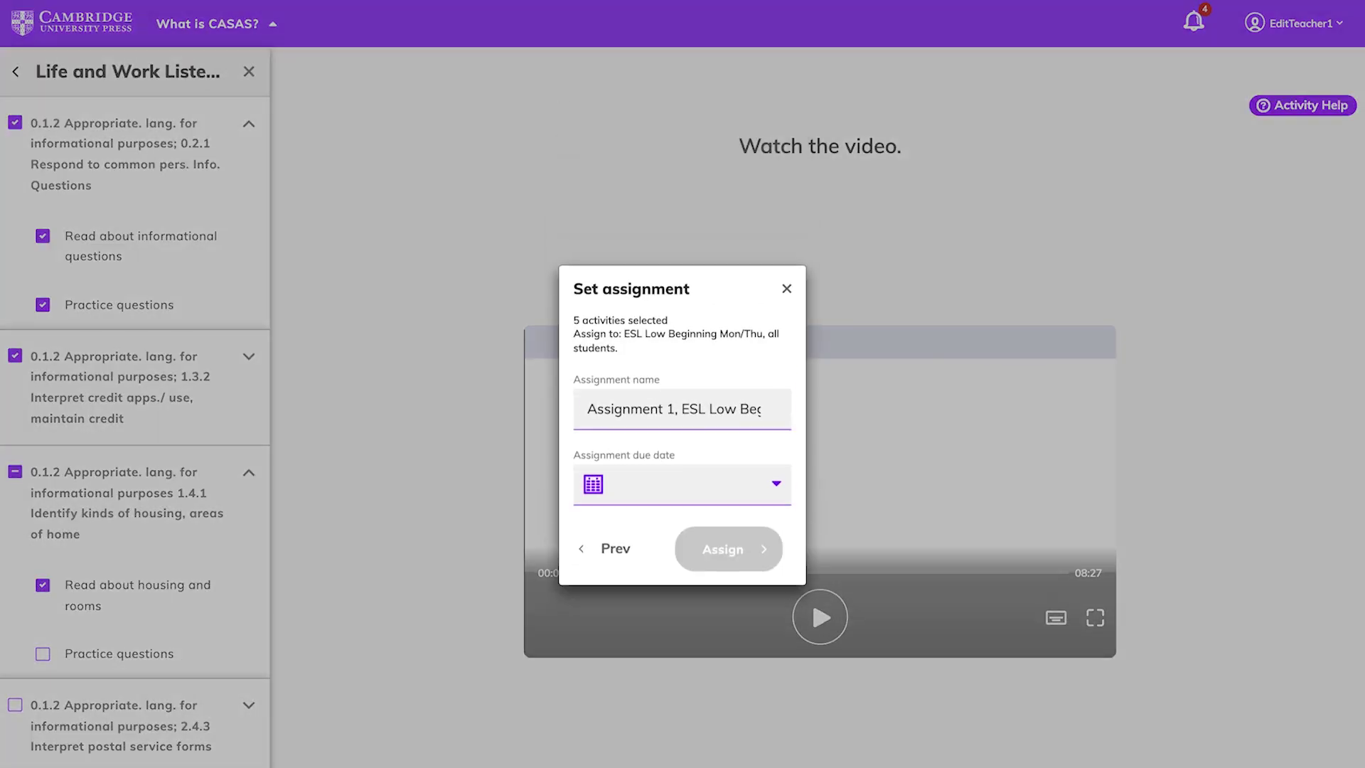
# Step: Make Saturday, February 12, 2022 the confirmed due date
pyautogui.click(774, 492)
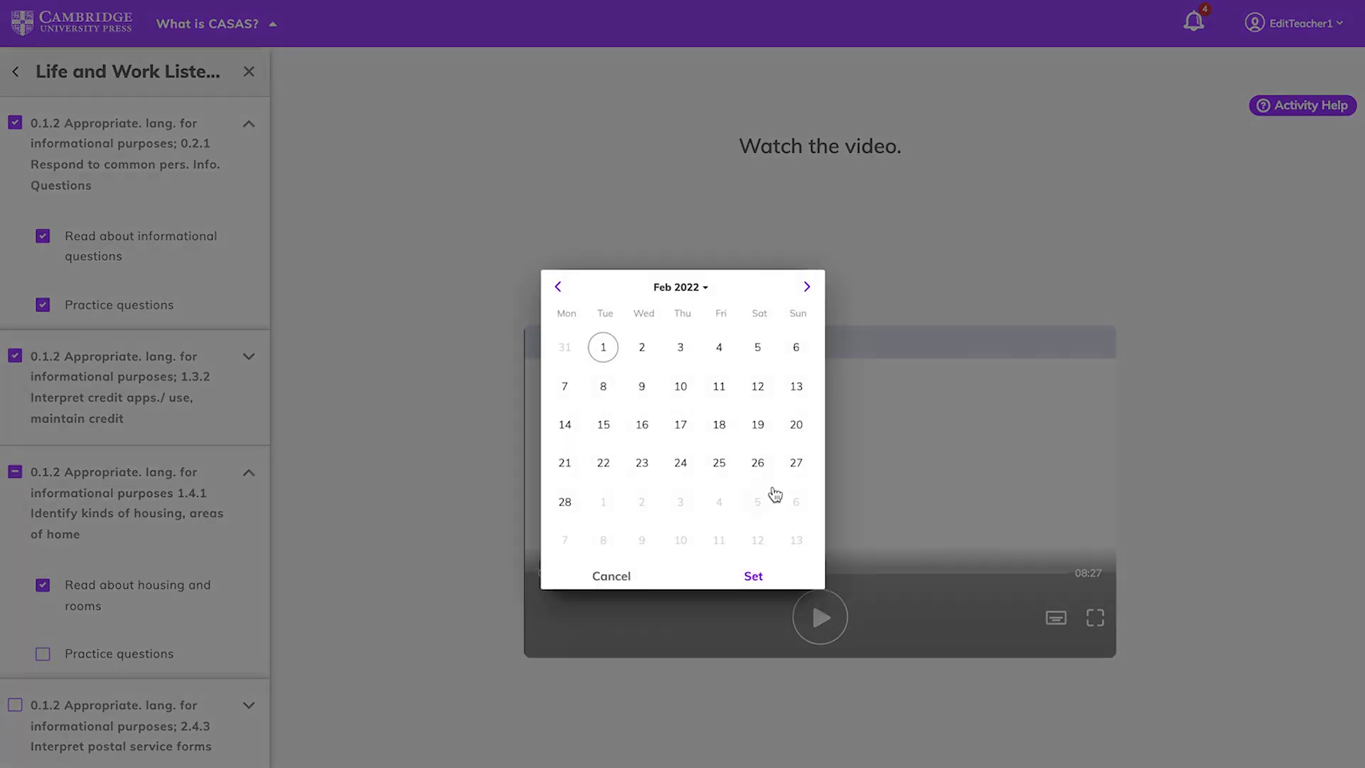
pyautogui.click(758, 384)
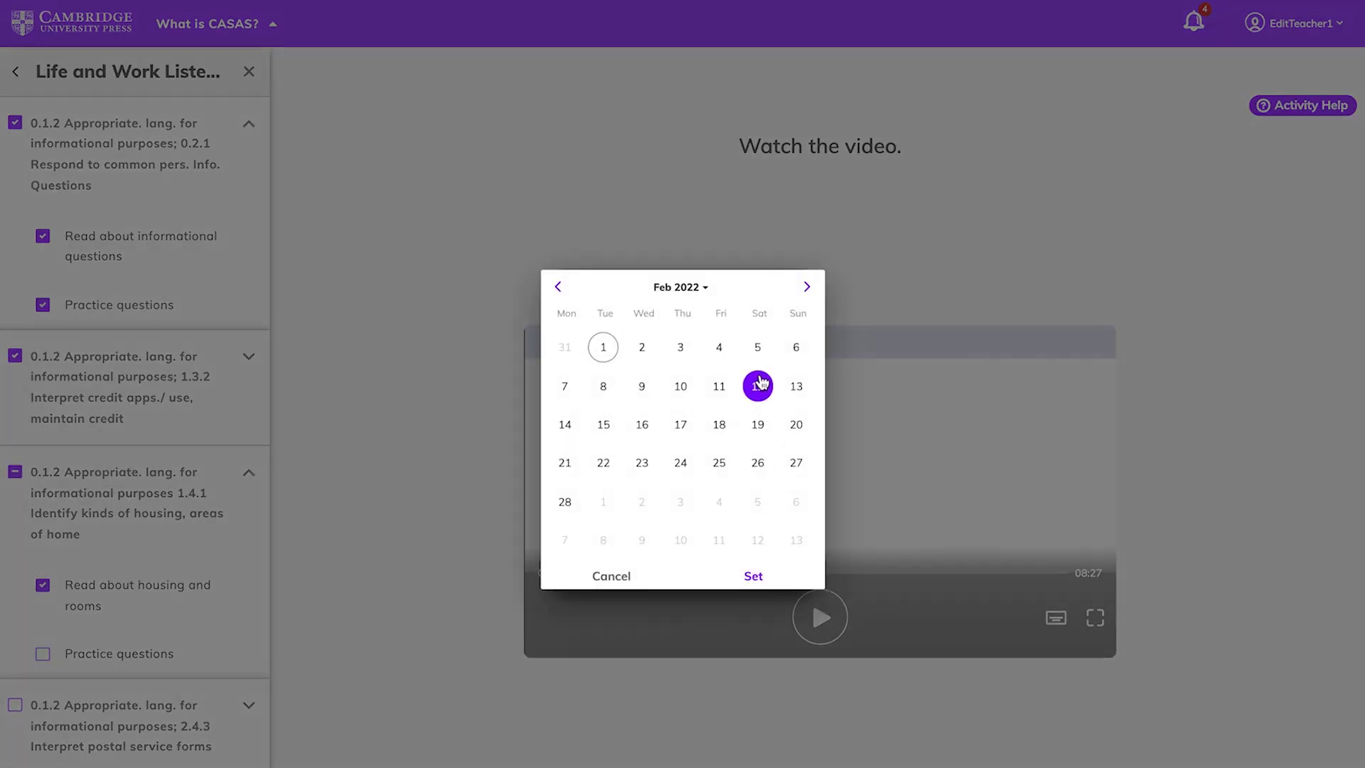
pyautogui.click(753, 579)
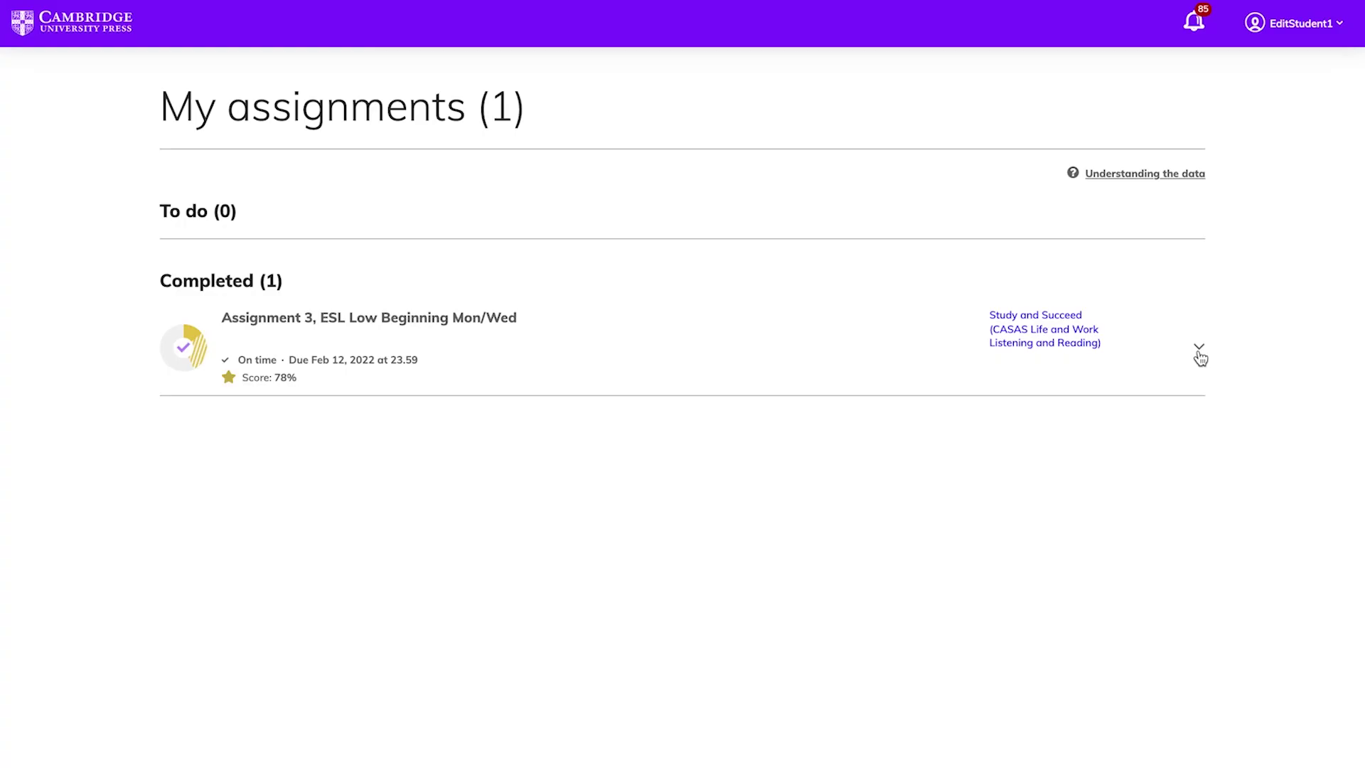
# Step: Expand the completed Assignment 3 to reveal its activity scores
pyautogui.click(1199, 355)
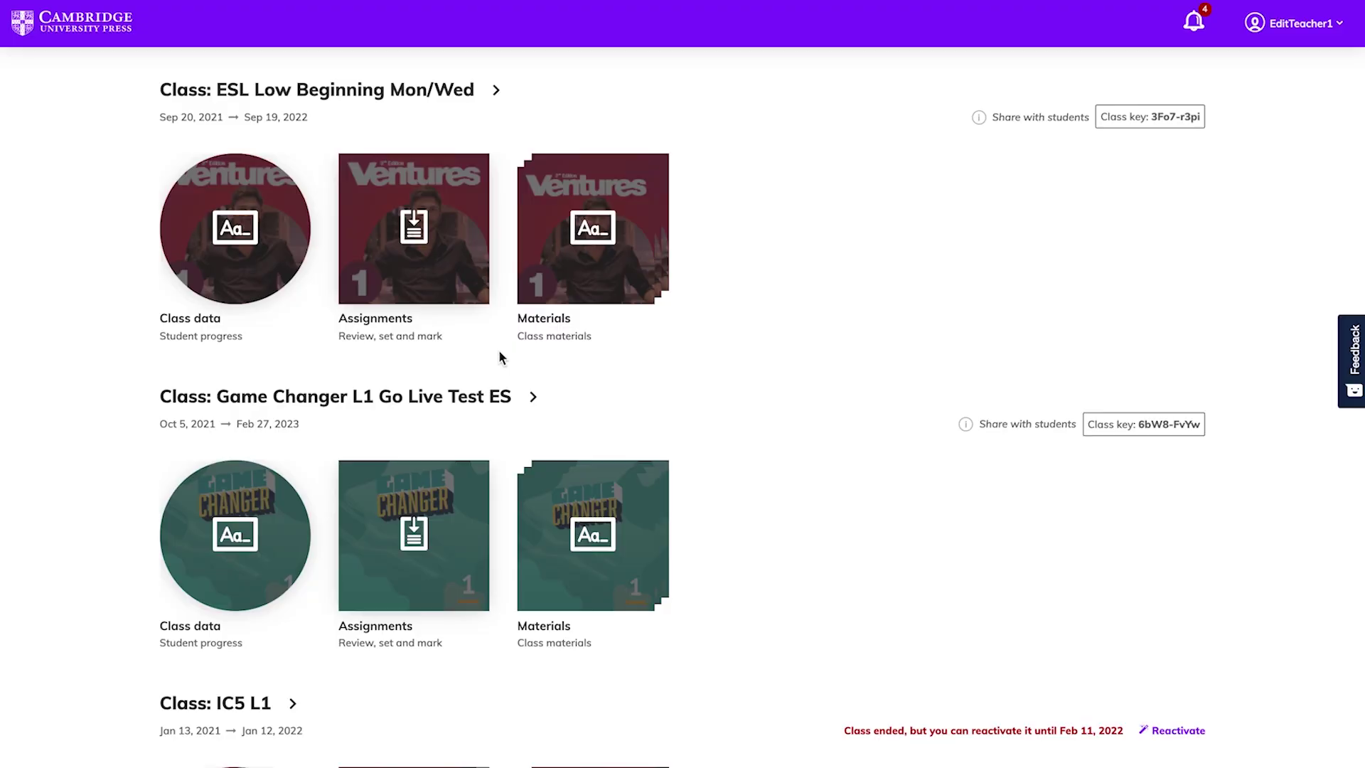
pyautogui.click(476, 311)
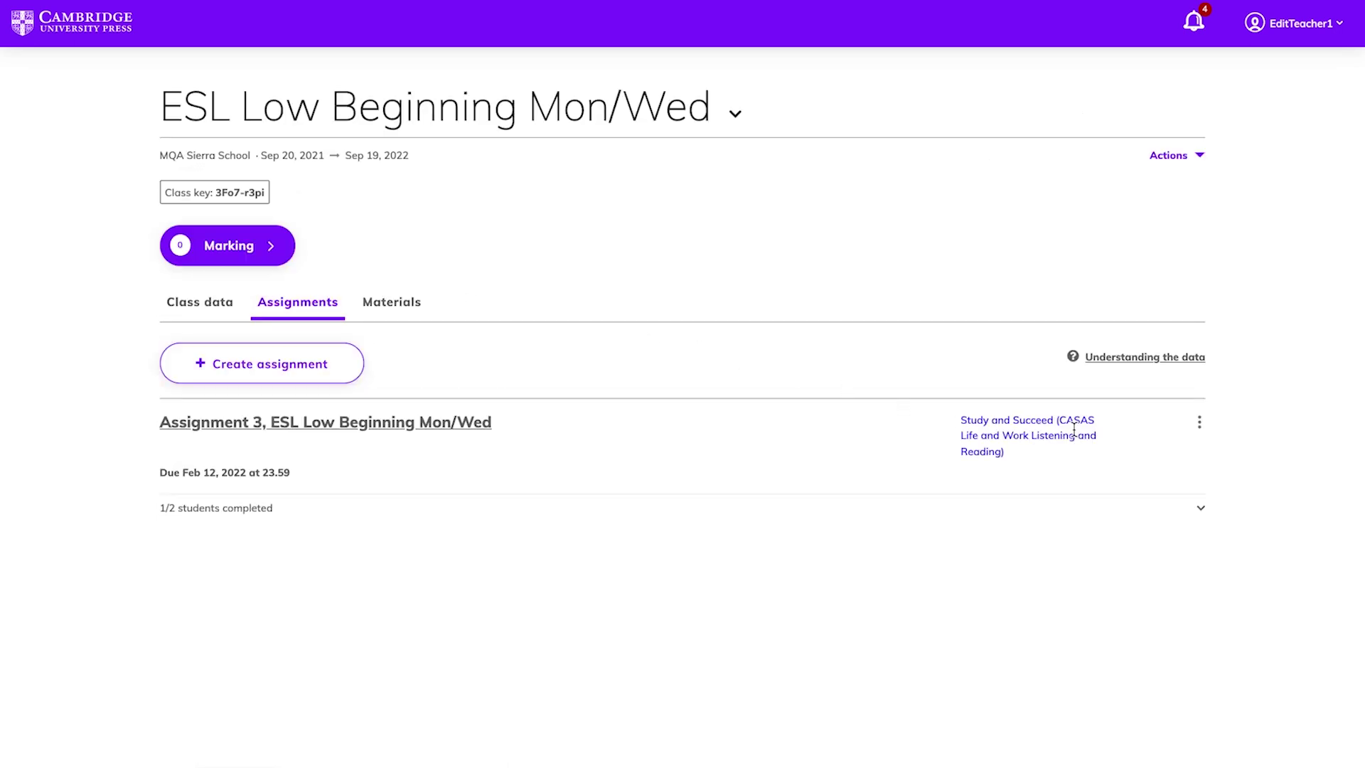
pyautogui.click(1202, 511)
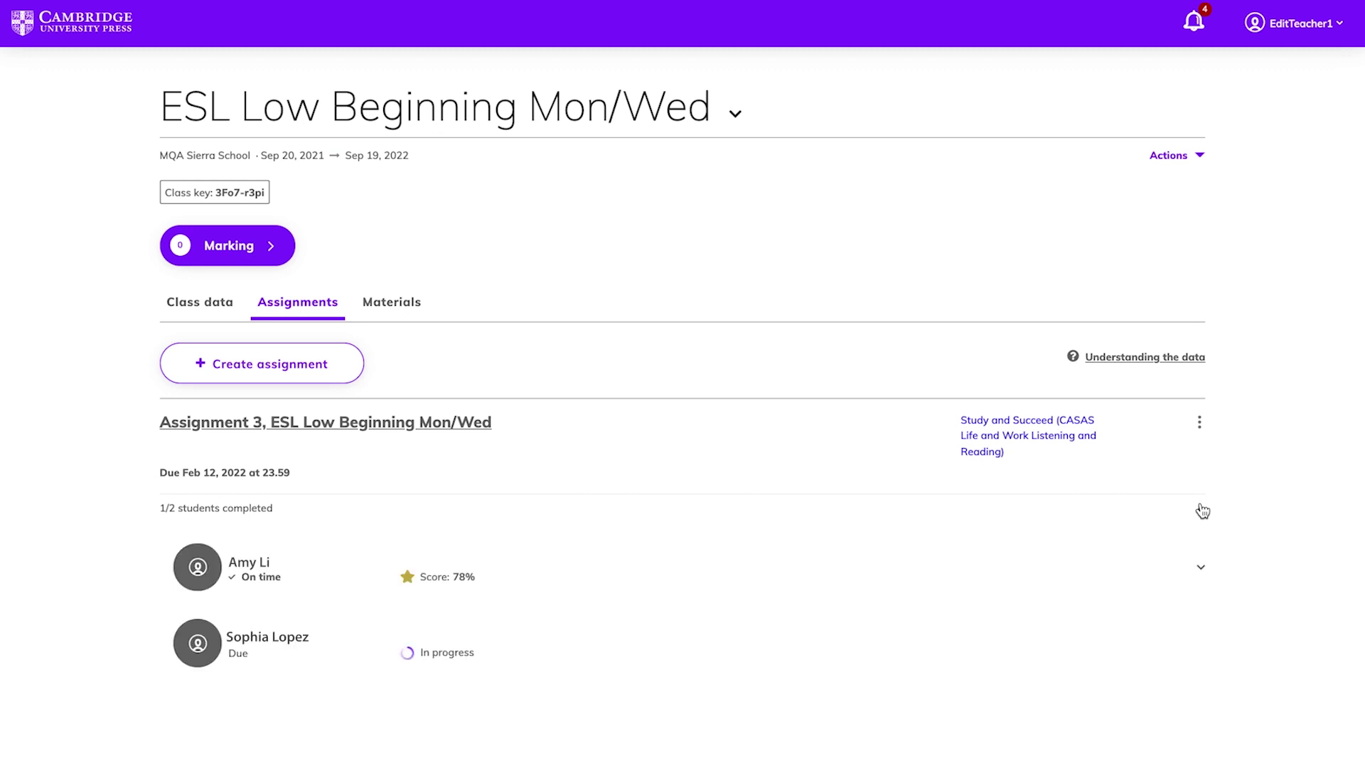
pyautogui.click(1201, 568)
pyautogui.scroll(-2, 1200, 571)
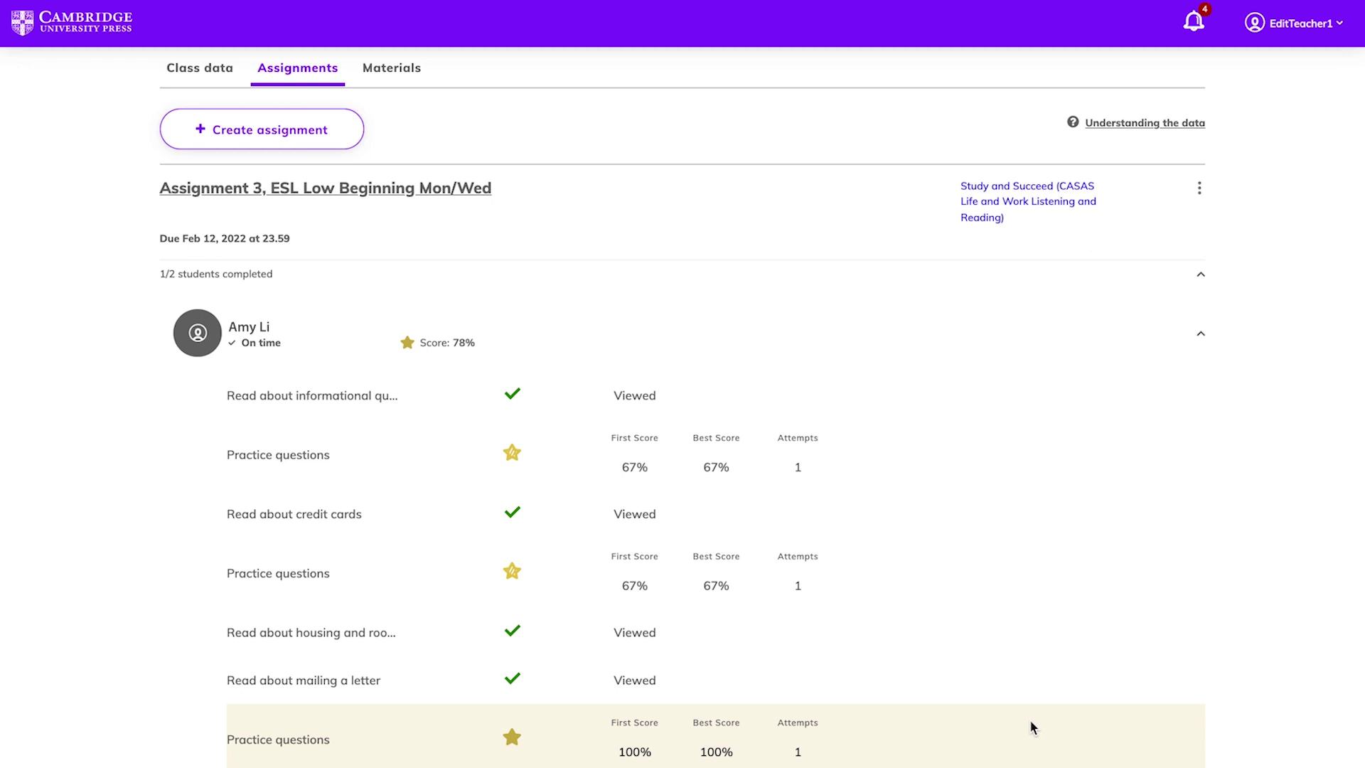
pyautogui.click(1199, 187)
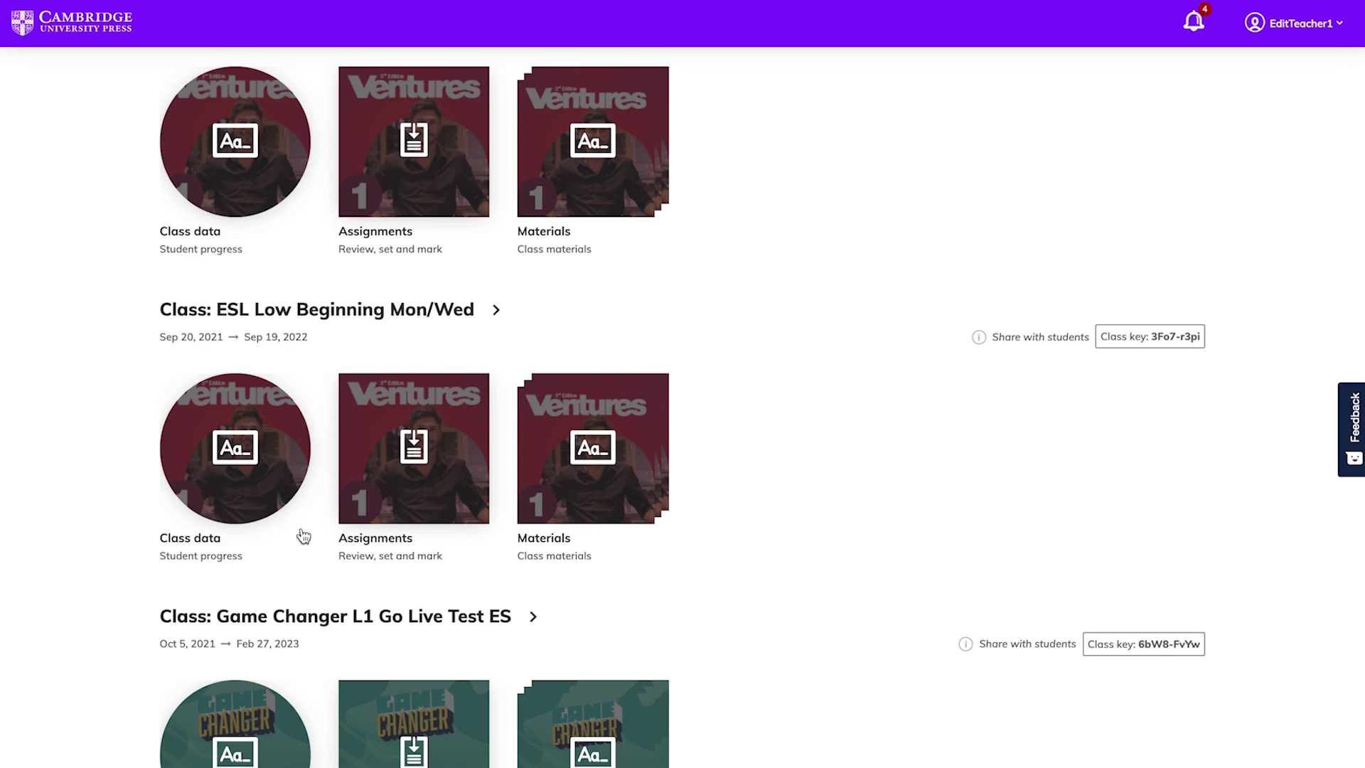
# Step: Open the first student's Study and Succeed progress and drill into Listening Level A objective 0.2.1
pyautogui.click(279, 517)
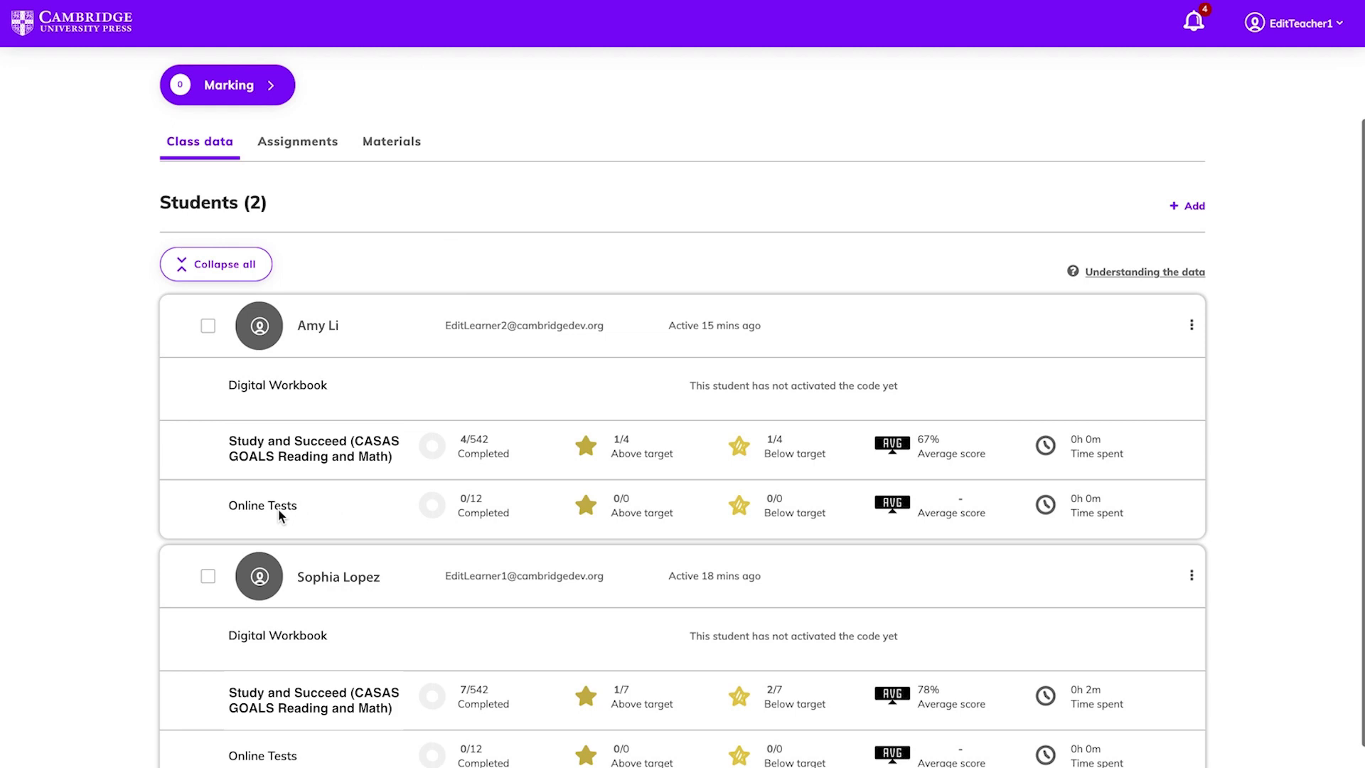
pyautogui.click(279, 508)
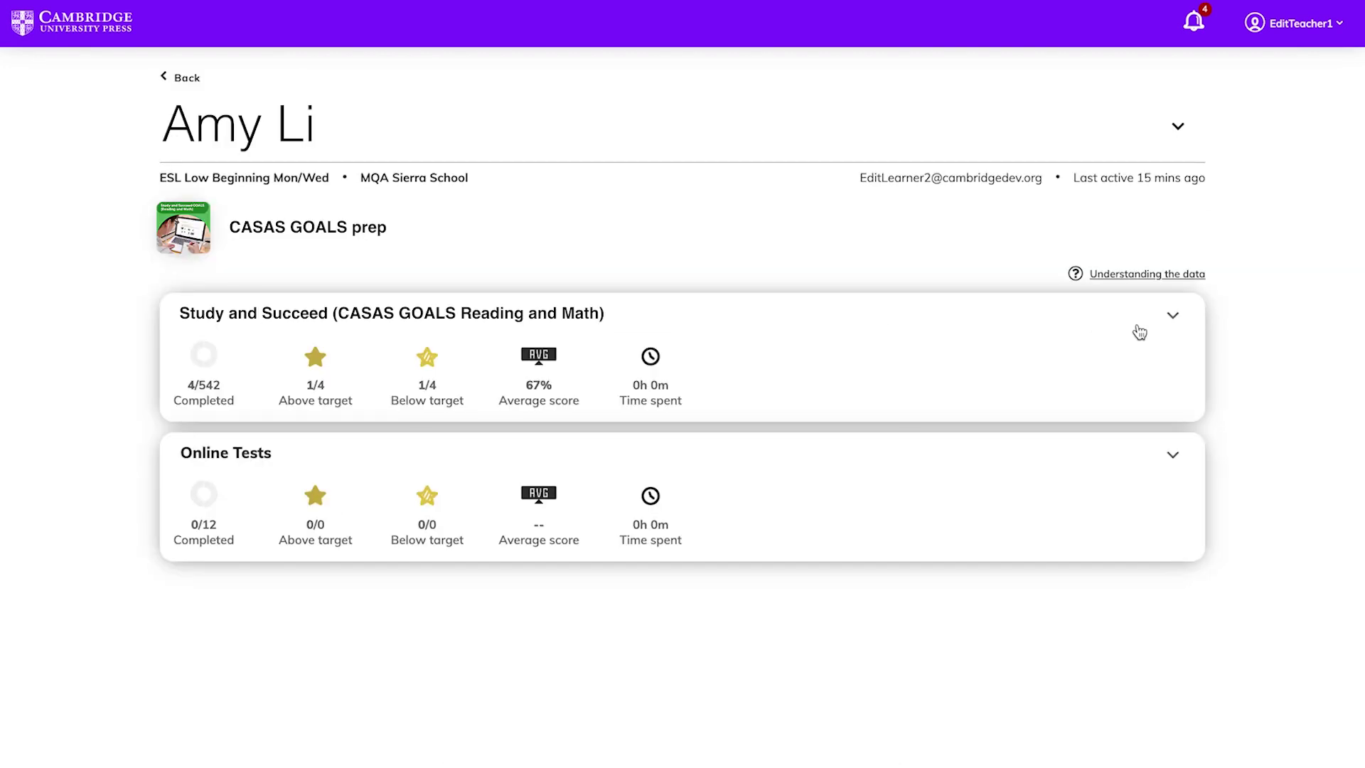
pyautogui.click(1174, 317)
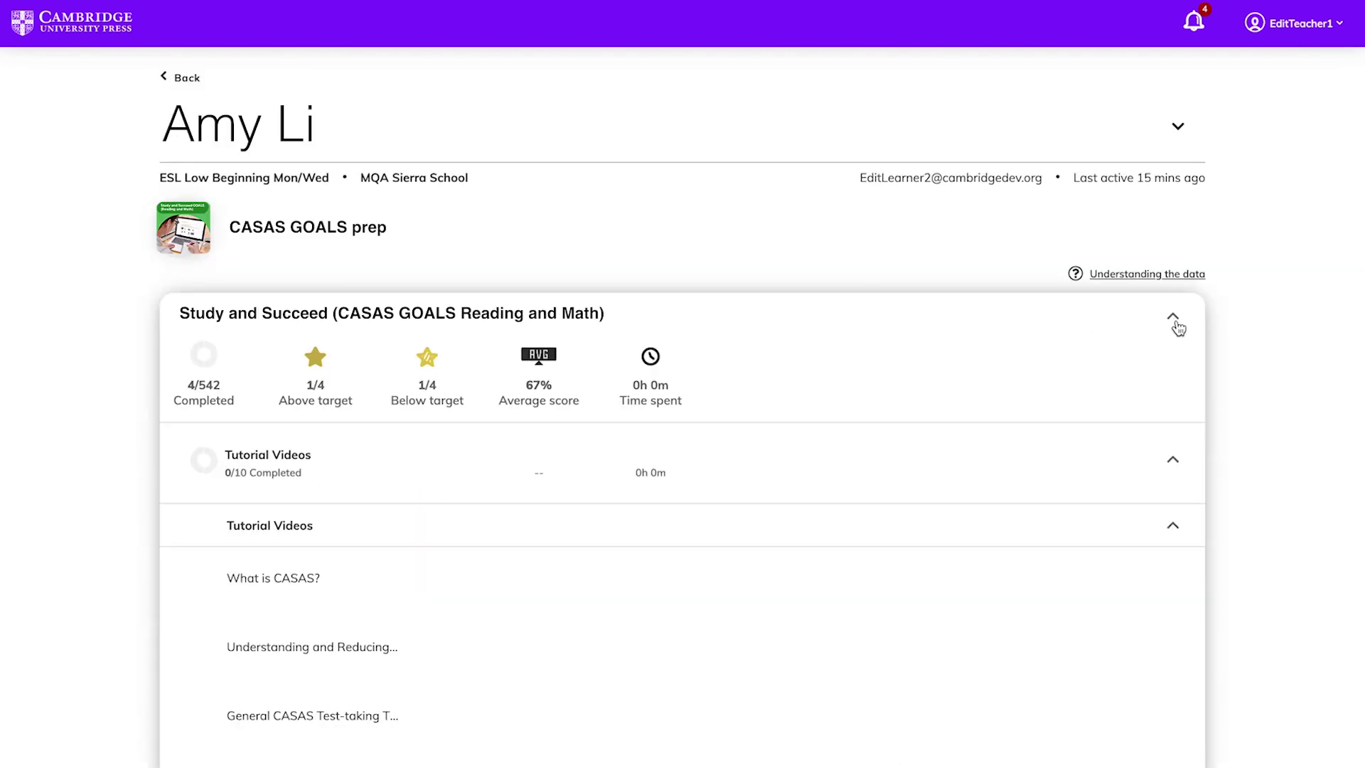
pyautogui.click(1163, 467)
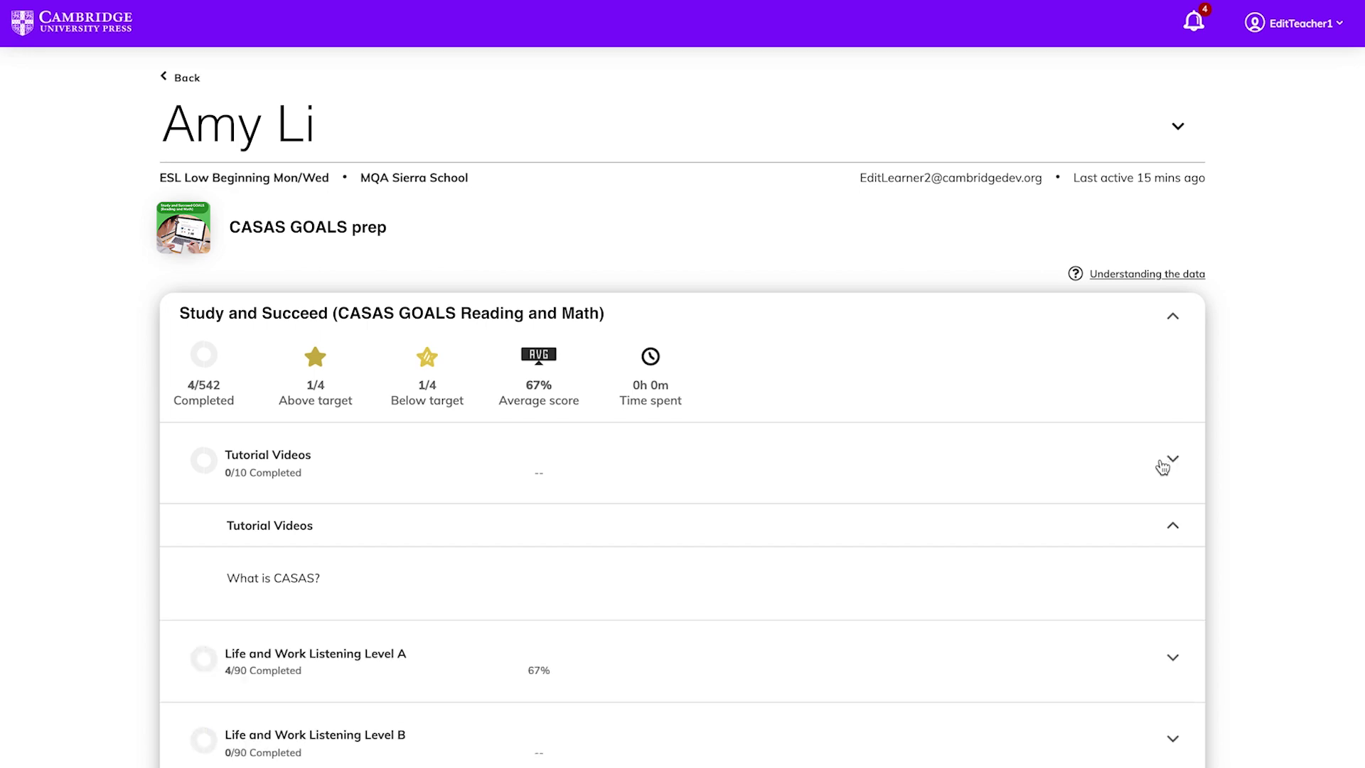
pyautogui.scroll(-1, 1164, 466)
pyautogui.click(1165, 466)
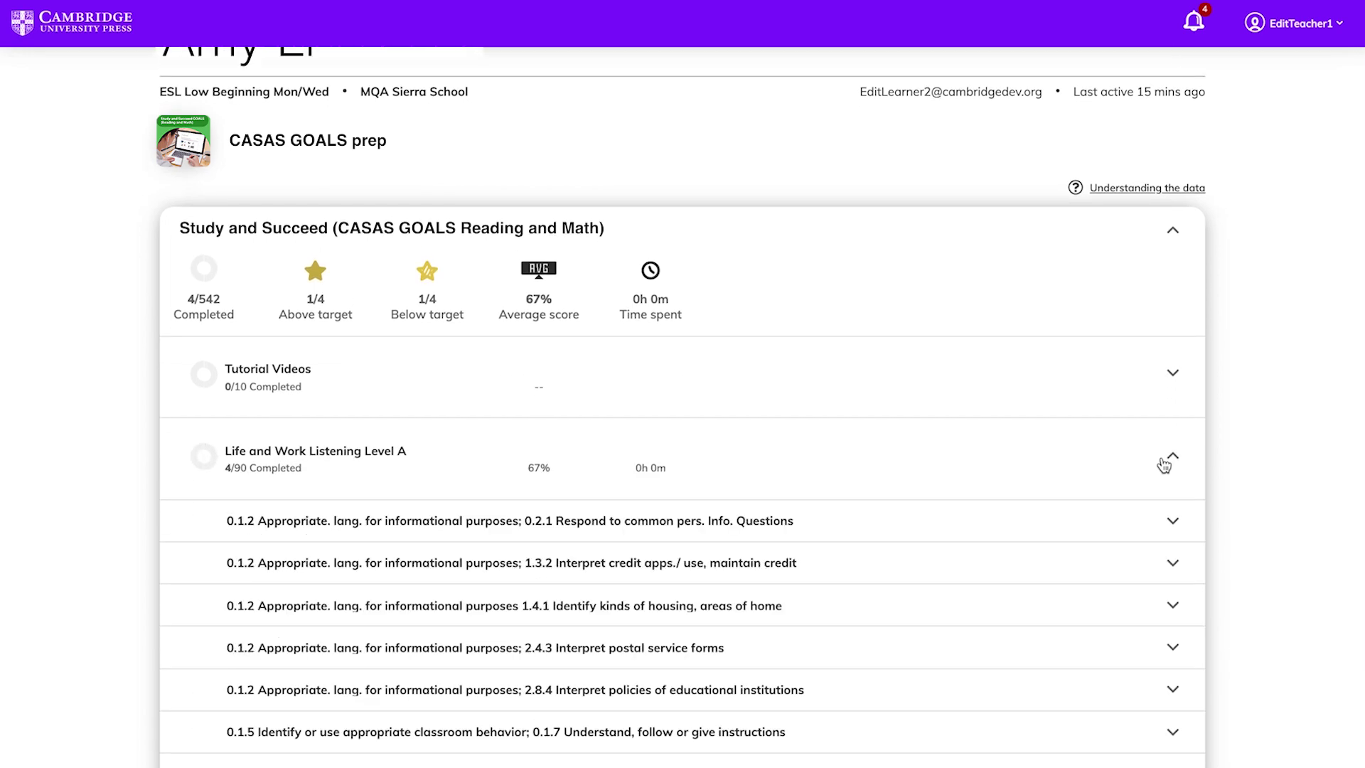
pyautogui.scroll(-1, 1164, 465)
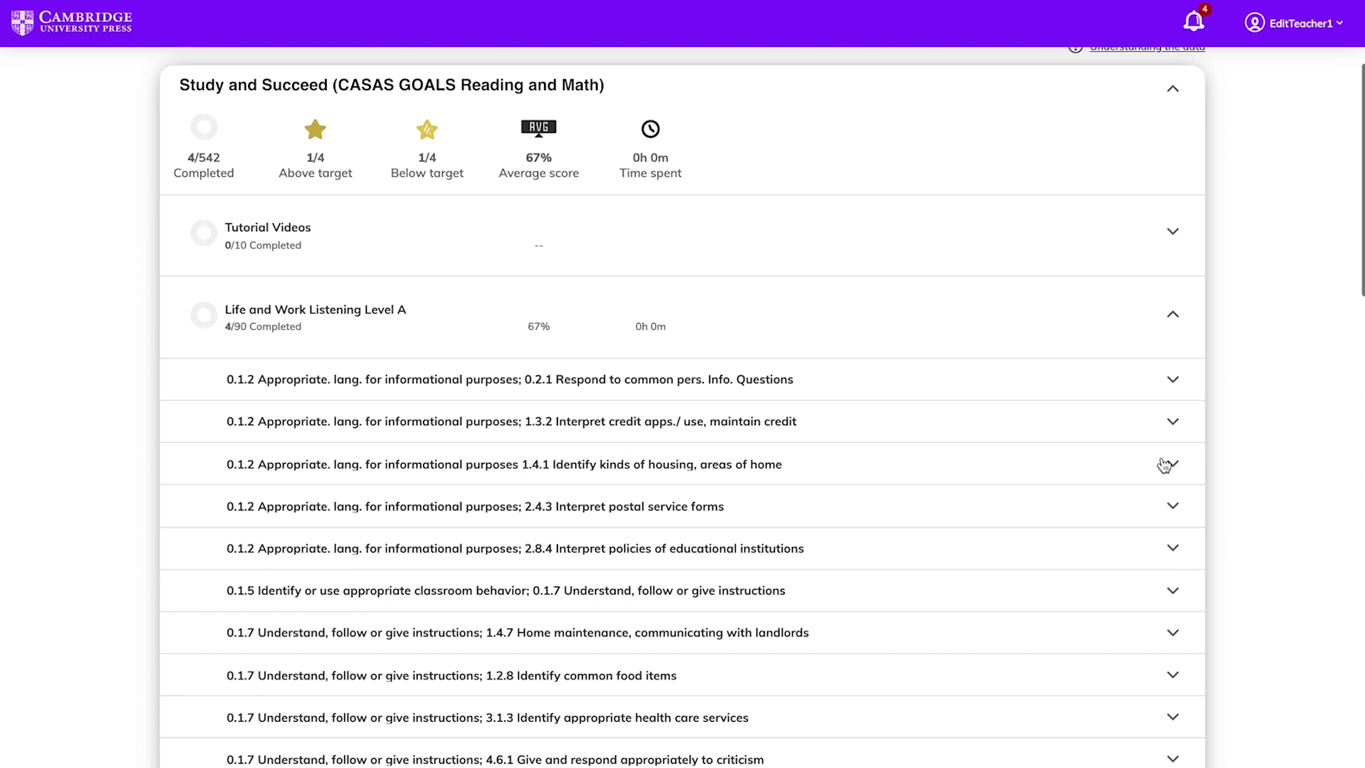
pyautogui.click(1172, 396)
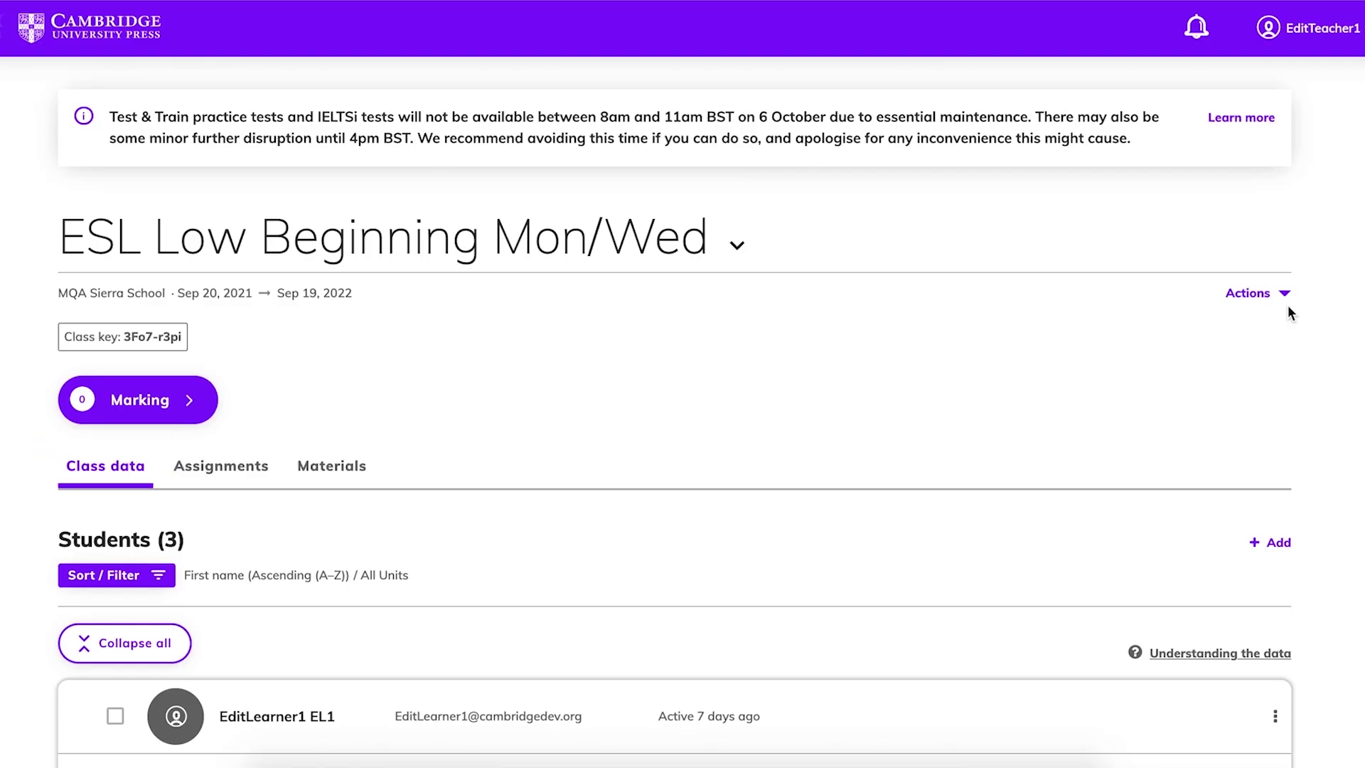
# Step: Download the Assignments all data report from the class Actions menu
pyautogui.click(1284, 299)
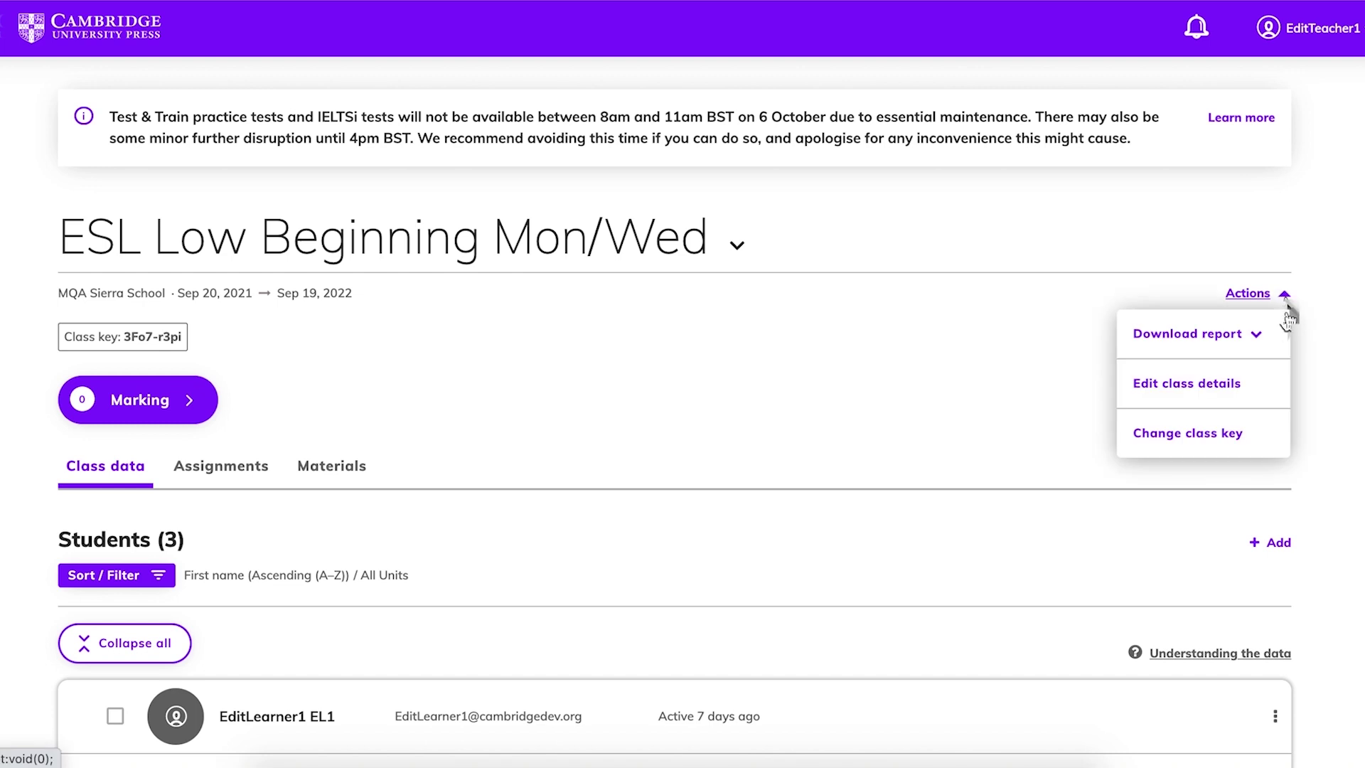
pyautogui.click(1256, 340)
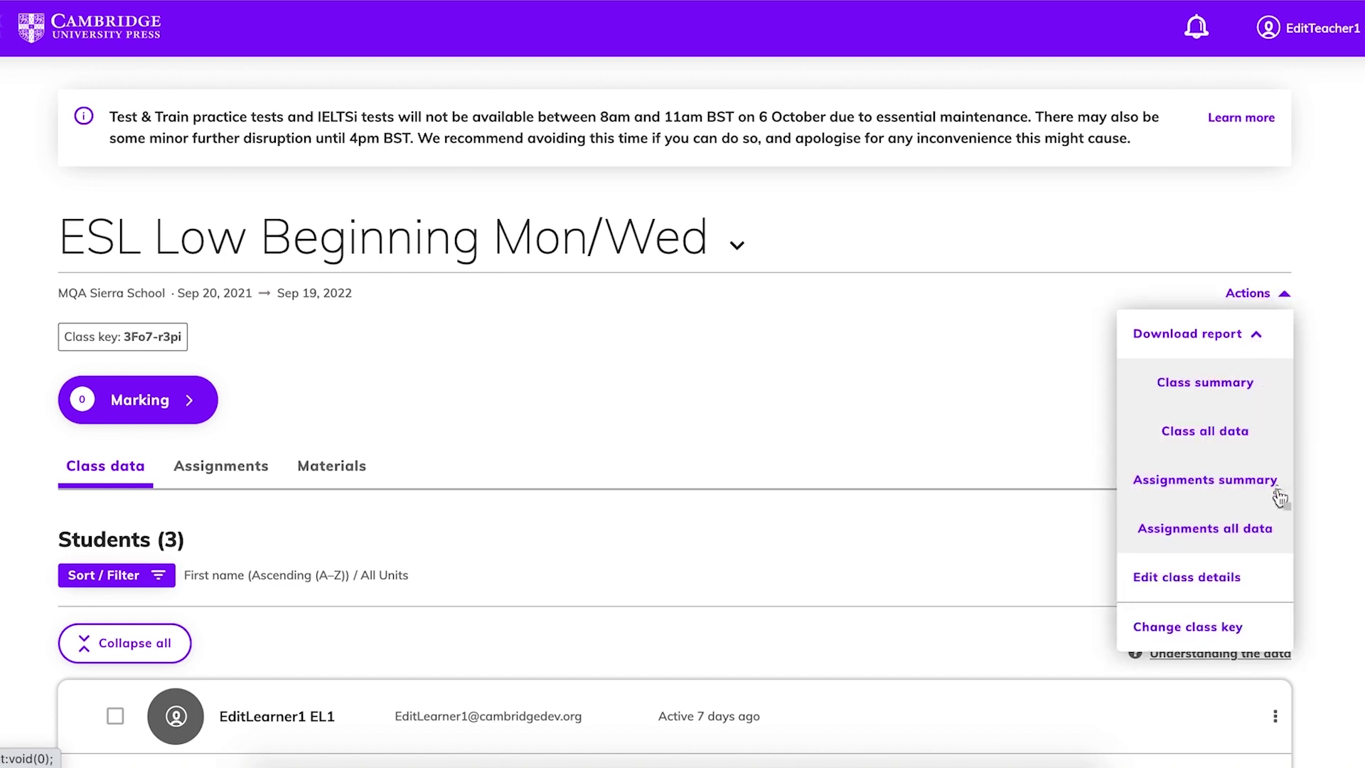
pyautogui.click(1277, 532)
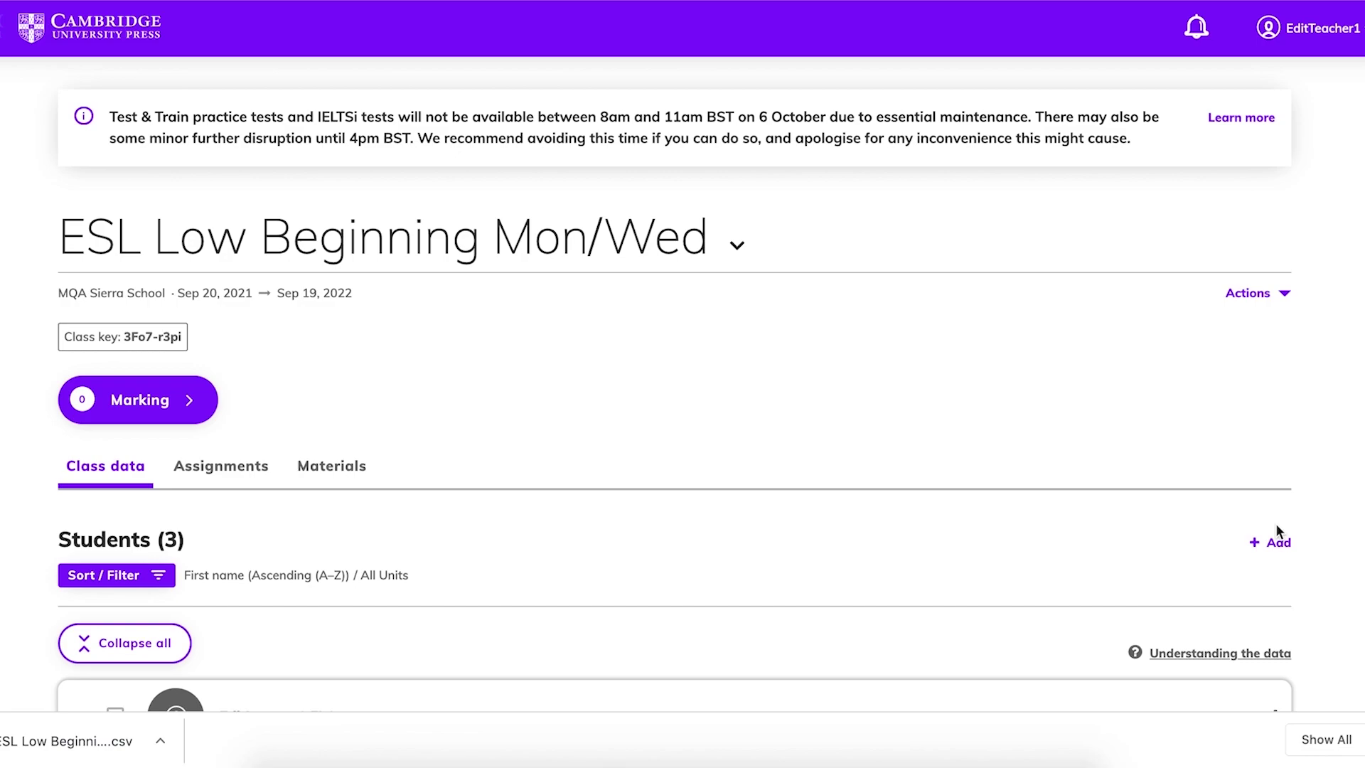